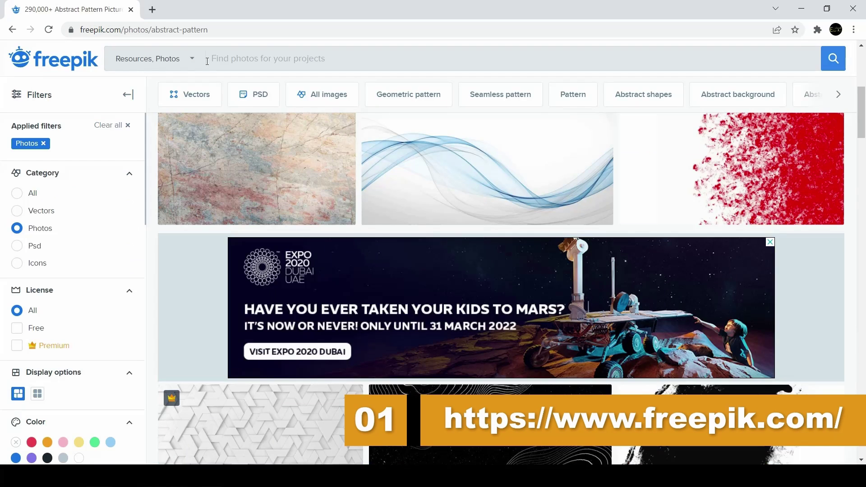
Step: Search Freepik for sun and then moon photos, scrolling through each result set
key("Return")
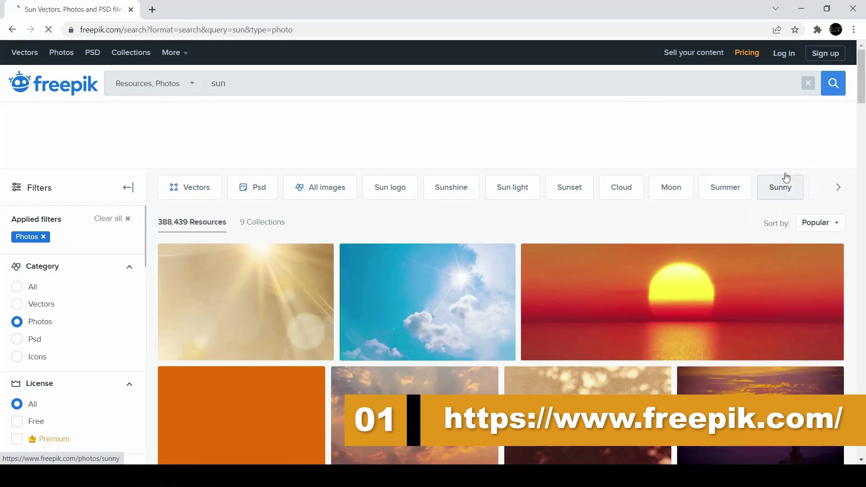
scroll(496, 270, "down", 5)
scroll(496, 271, "down", 6)
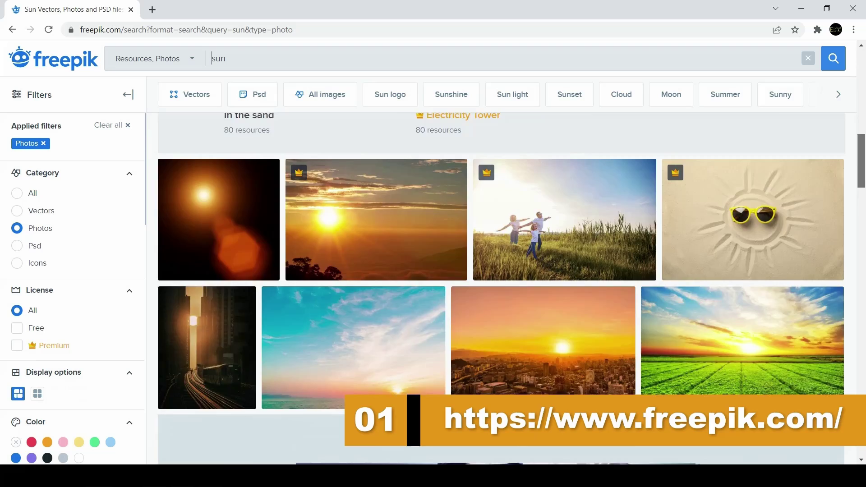
scroll(290, 70, "up", 10)
type("moon")
key("Return")
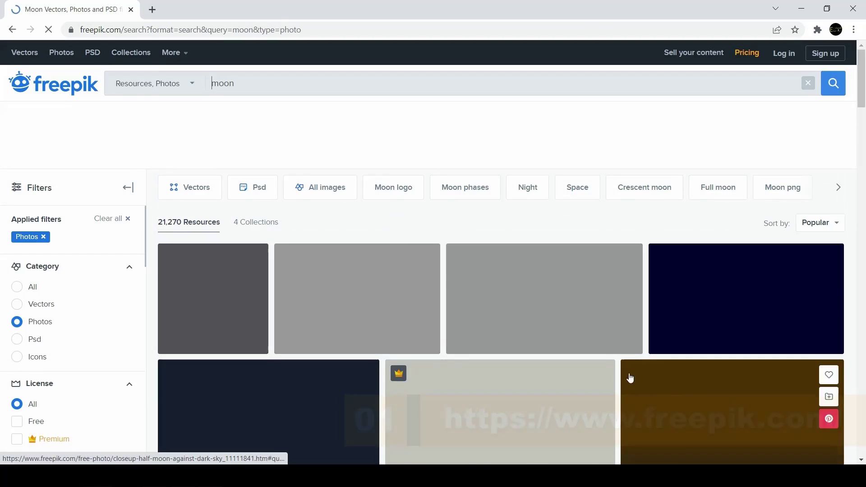
scroll(497, 271, "down", 4)
scroll(243, 84, "up", 5)
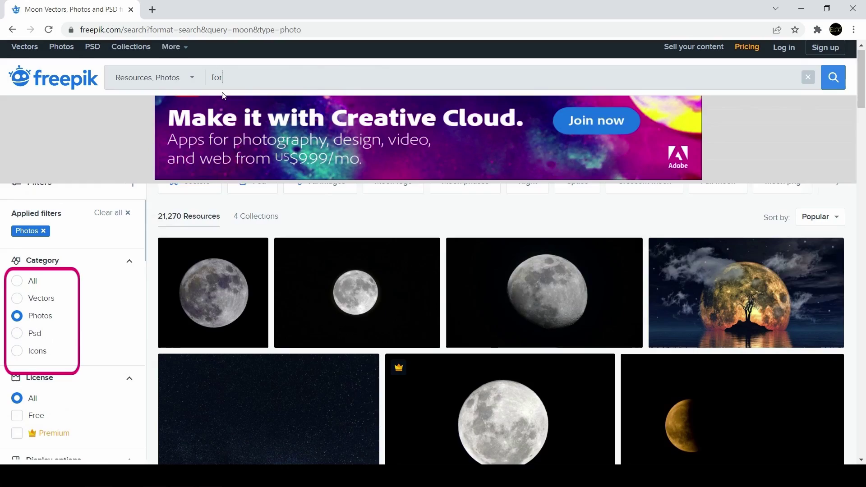
Step: Search Freepik for forest and scroll through the forest photo results
type("forest")
key("Return")
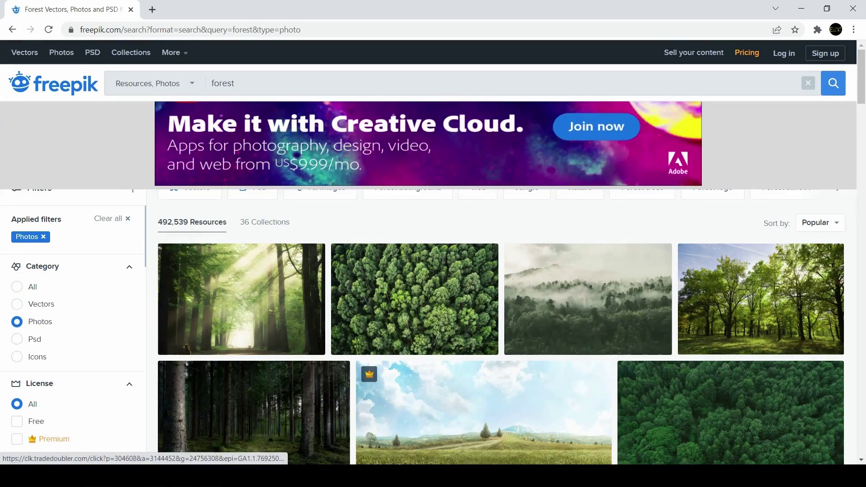
scroll(586, 293, "down", 5)
scroll(718, 90, "down", 8)
scroll(719, 90, "up", 15)
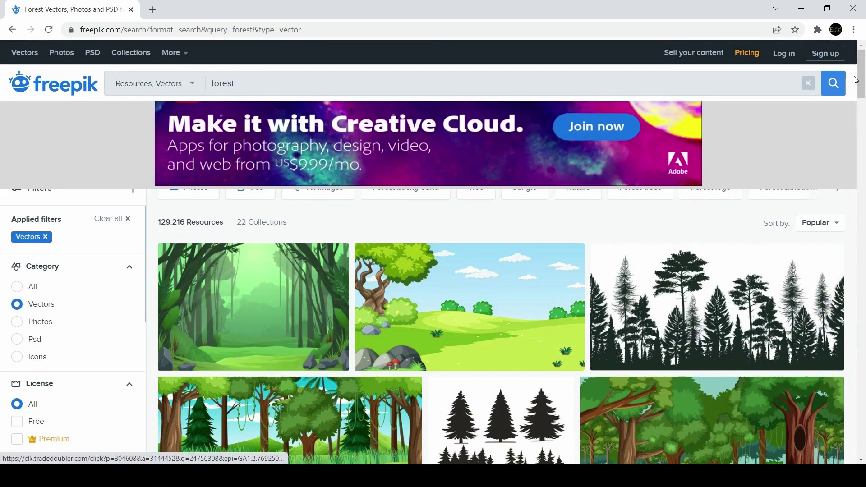
Step: Filter the forest results to the Psd category, then to Icons, scrolling each
scroll(855, 80, "down", 5)
left_click(31, 252)
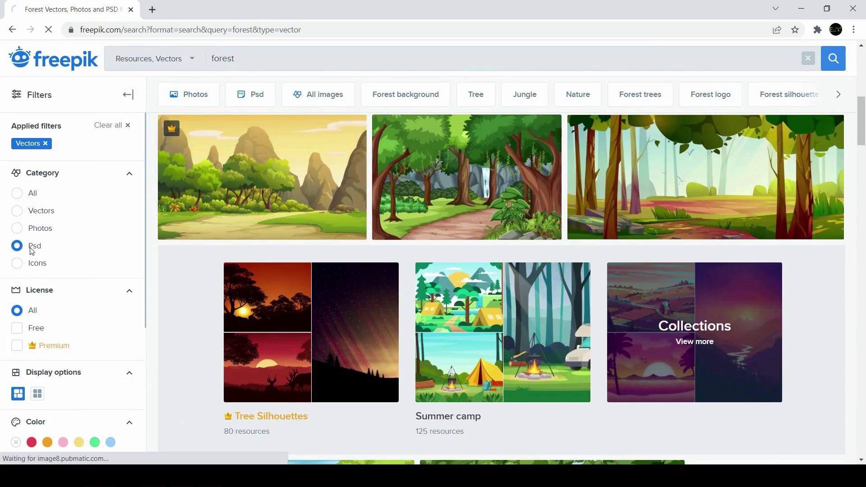
scroll(845, 167, "down", 5)
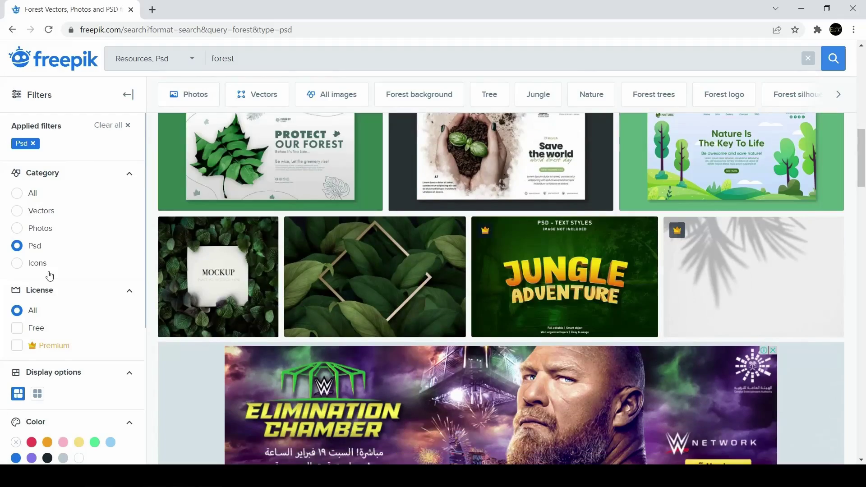
left_click(36, 264)
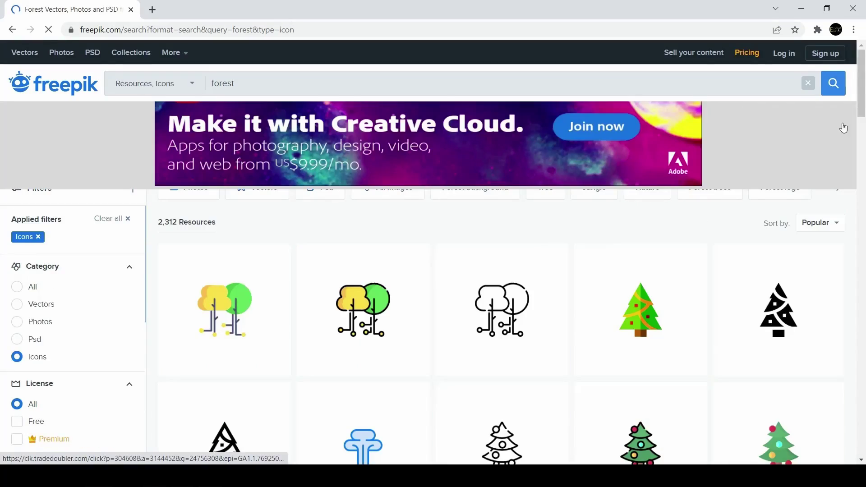
scroll(543, 256, "down", 10)
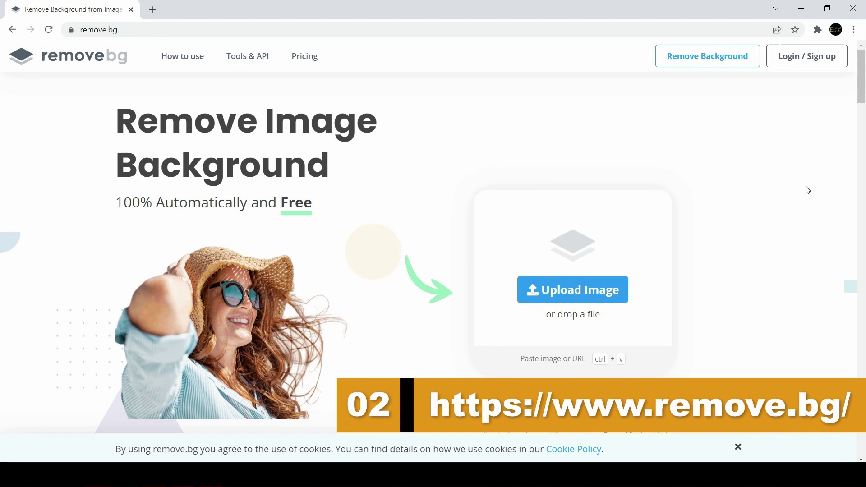
scroll(863, 97, "down", 9)
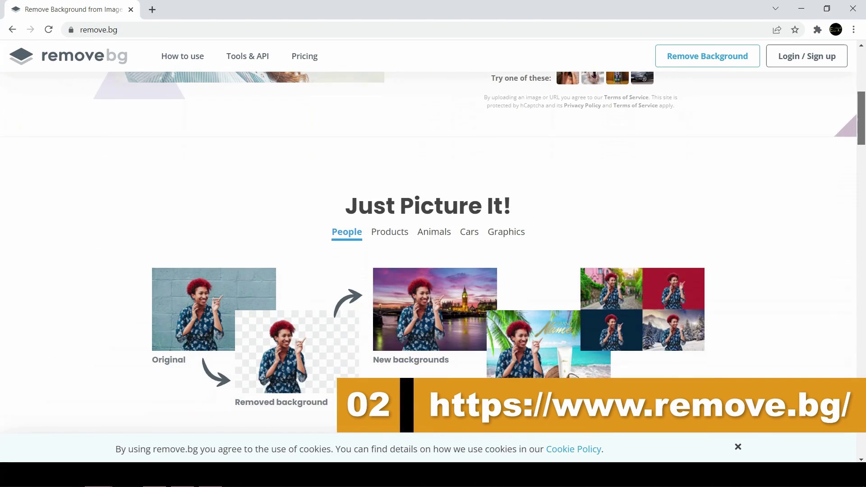
scroll(863, 215, "down", 10)
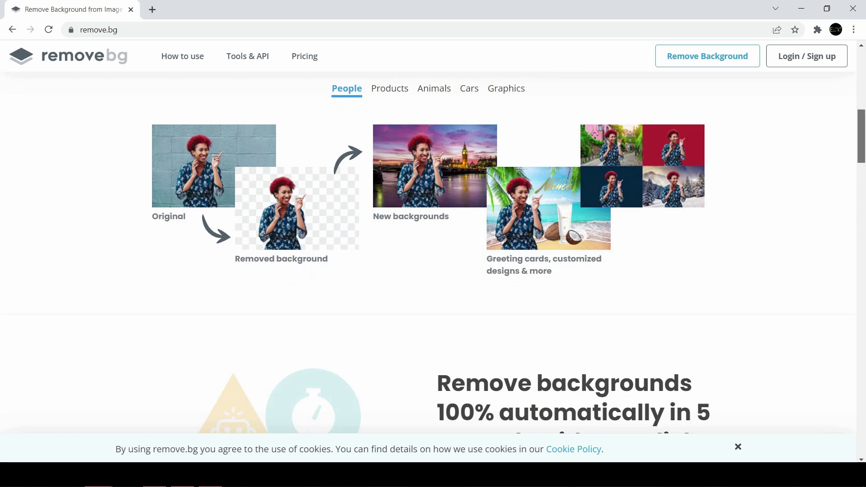
left_click_drag(863, 214, 862, 92)
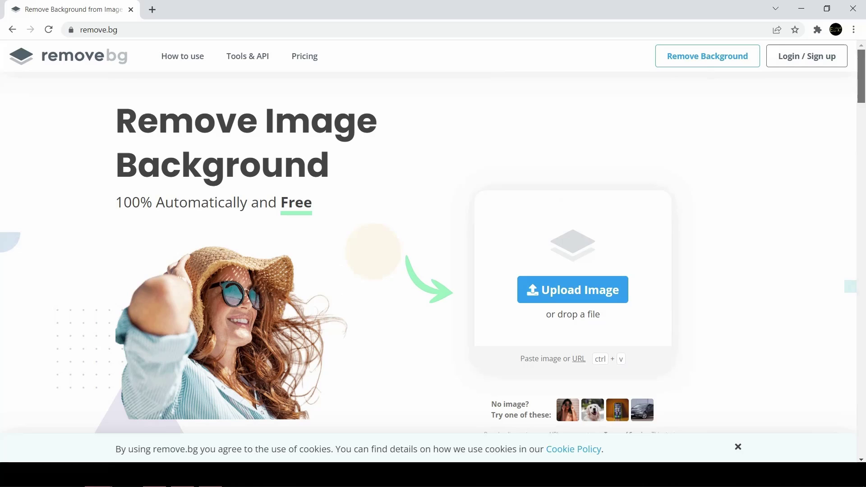
Step: Upload the man's parking-lot photo to remove.bg and view the cut-out preview
left_click(573, 290)
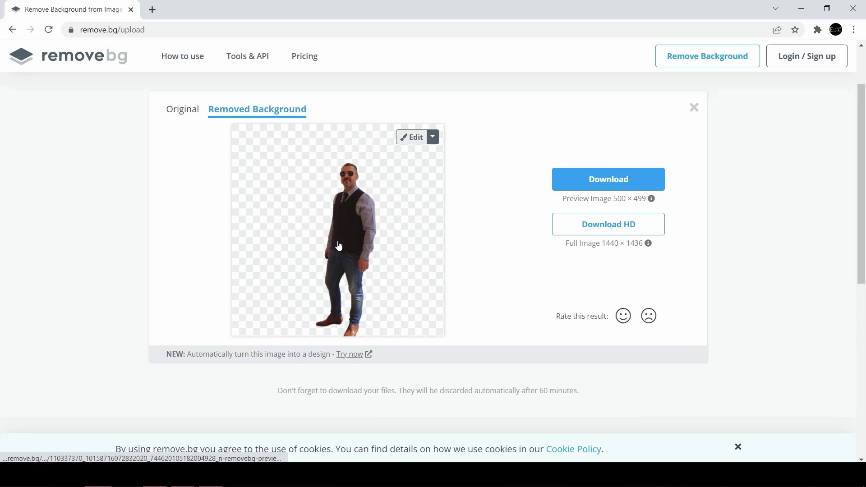
left_click(339, 246)
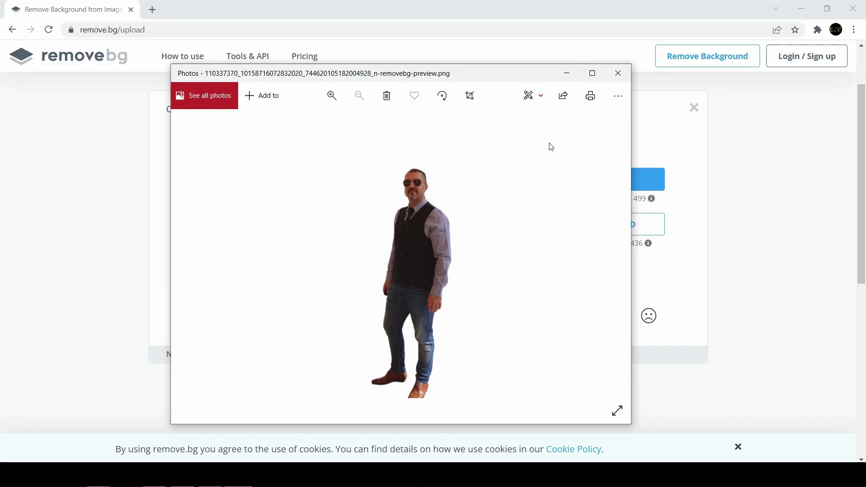
left_click(618, 74)
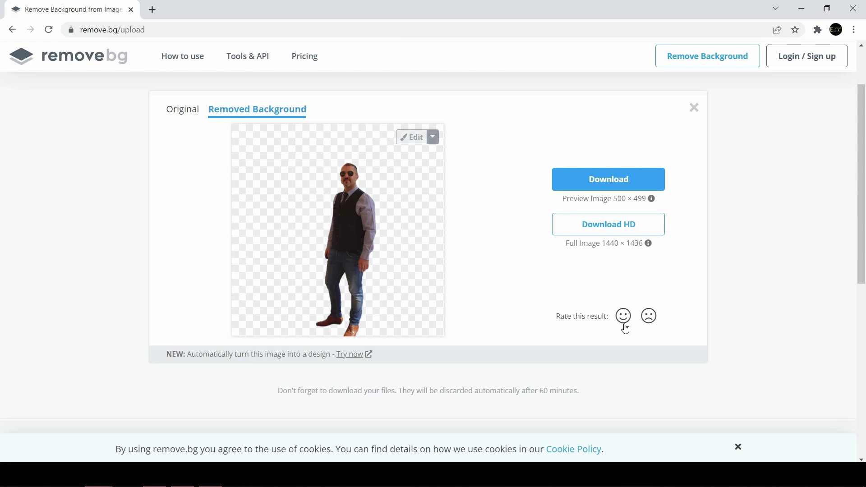
Step: Replace the cut-out's background with the forest road photo
left_click(412, 156)
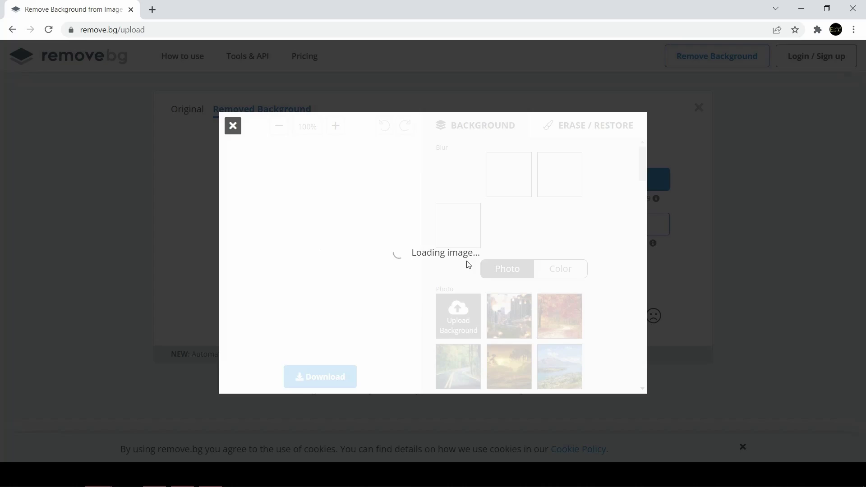
left_click(544, 345)
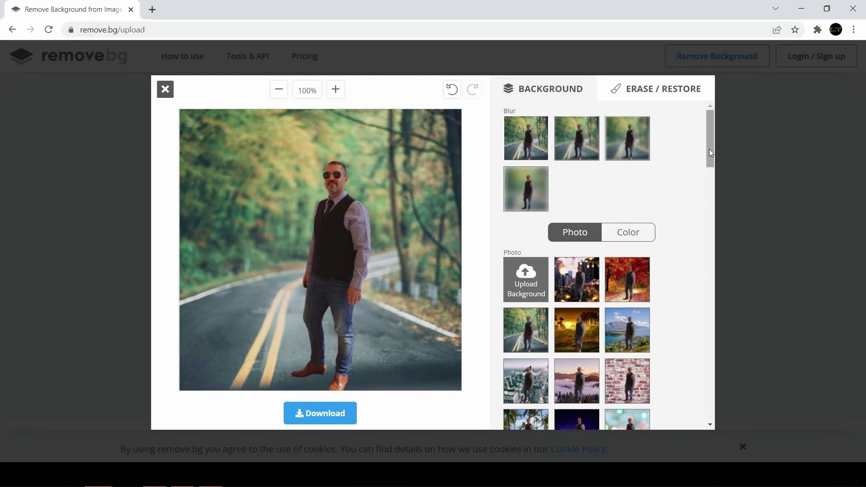
left_click_drag(710, 152, 716, 232)
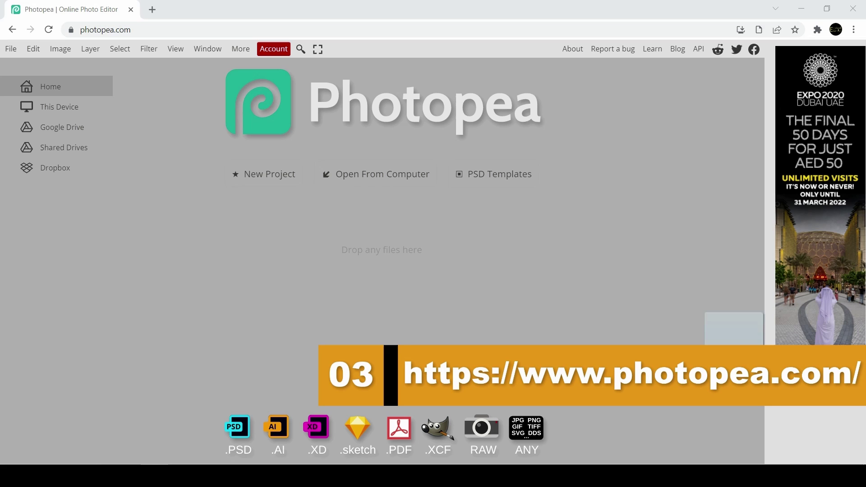
Step: Drop the man's parking-lot photo into Photopea and view its Channels and Paths
left_click_drag(735, 368, 476, 313)
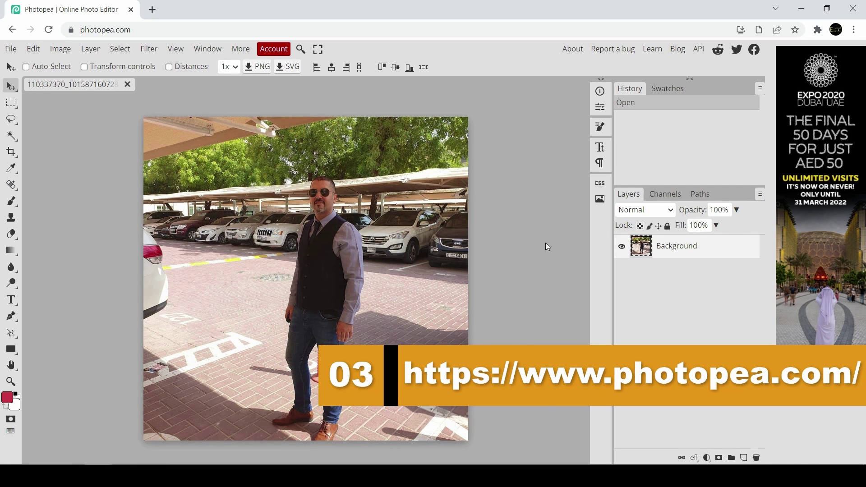
left_click(658, 195)
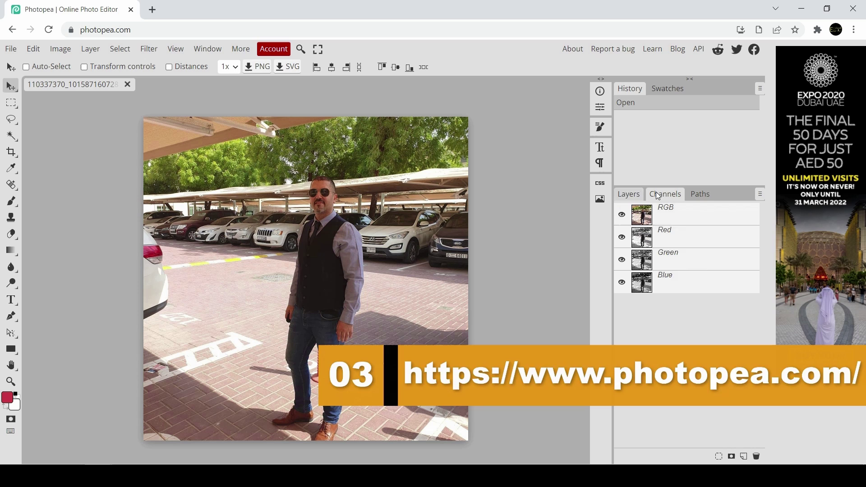
left_click(700, 195)
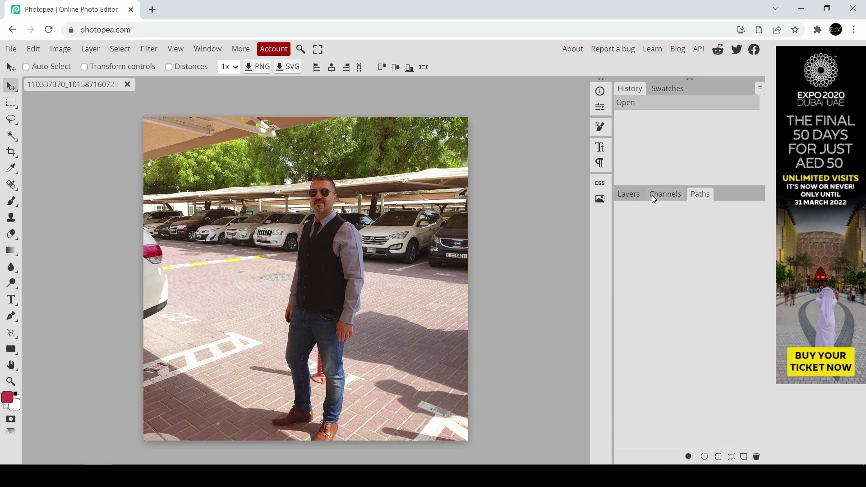
Step: Raise the photo's brightness to 51 with Image > Adjustments > Brightness/Contrast
left_click(628, 195)
left_click(60, 48)
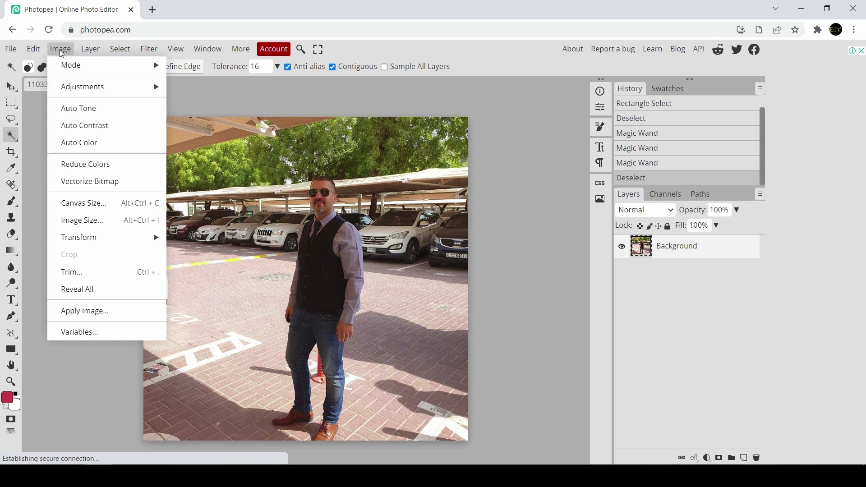
mouse_move(113, 86)
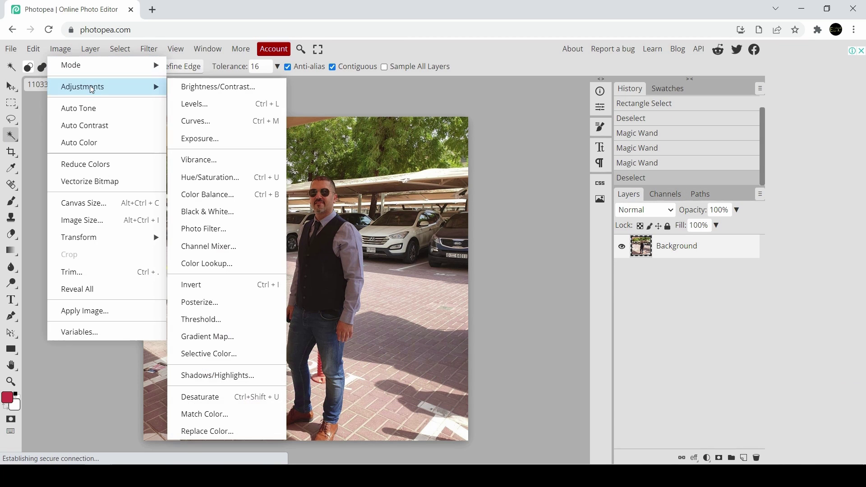
left_click(218, 87)
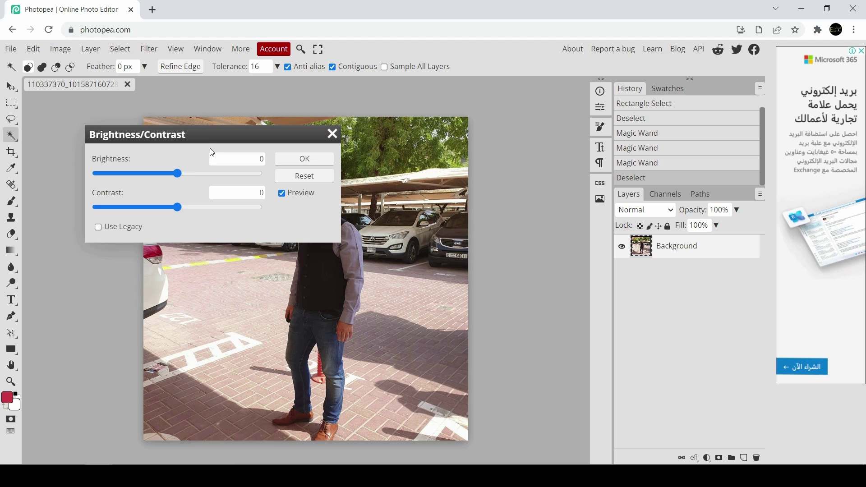
left_click_drag(213, 134, 582, 93)
left_click(579, 131)
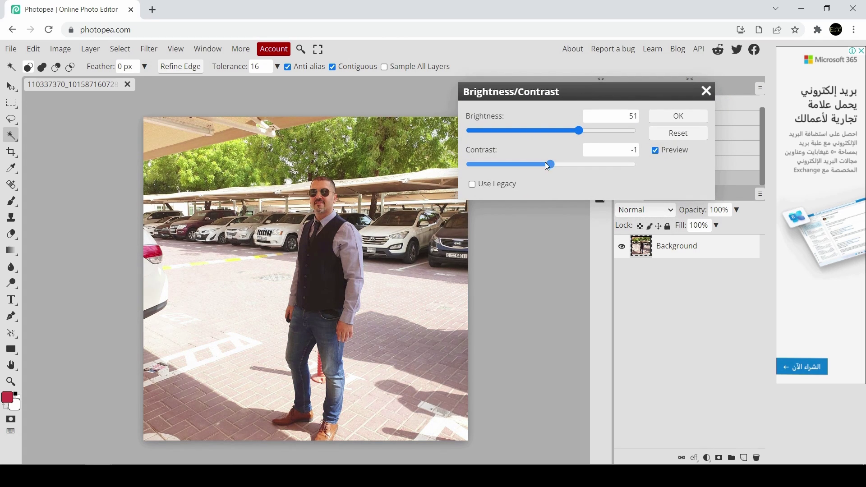
left_click_drag(551, 165, 610, 164)
left_click(678, 116)
Step: Darken the shadows by moving the Levels black input slider right
left_click(60, 49)
mouse_move(86, 86)
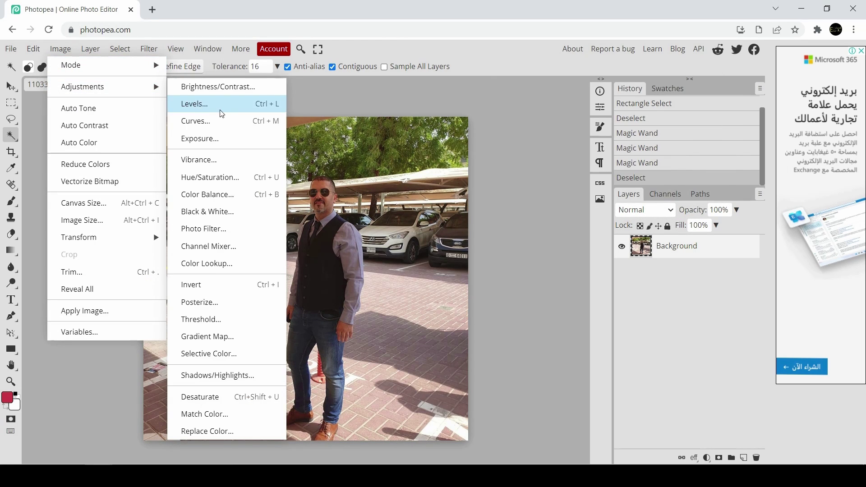
left_click(219, 107)
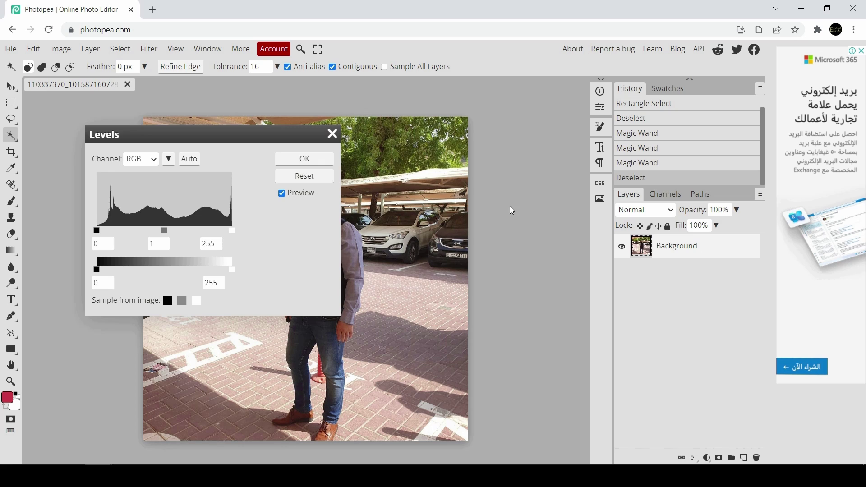
left_click_drag(185, 135, 636, 126)
left_click_drag(548, 222, 583, 222)
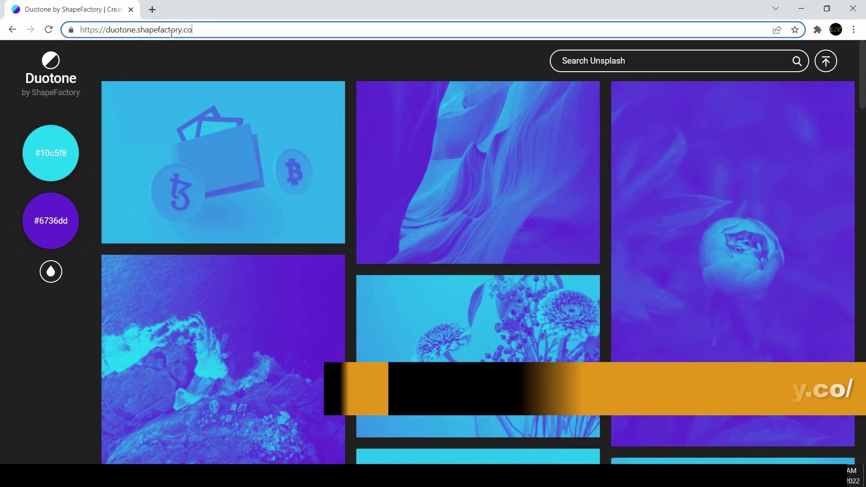
Step: Change the second duotone colour to red #dd5a36
left_click(61, 140)
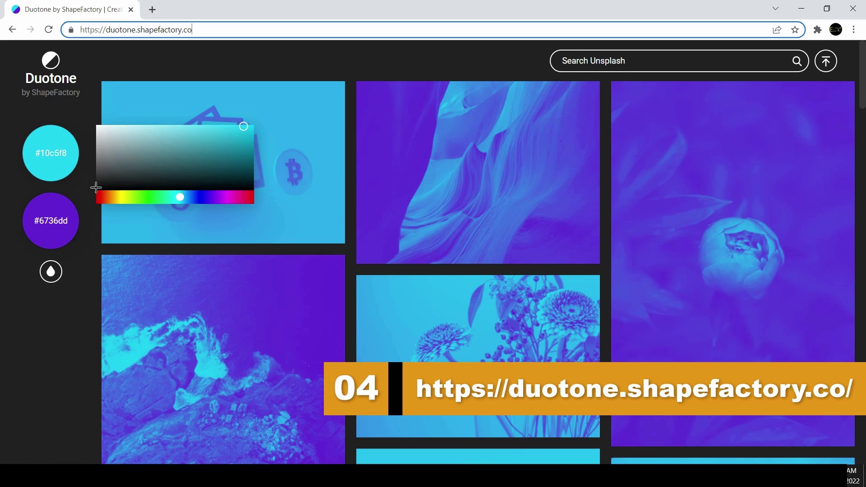
left_click(240, 245)
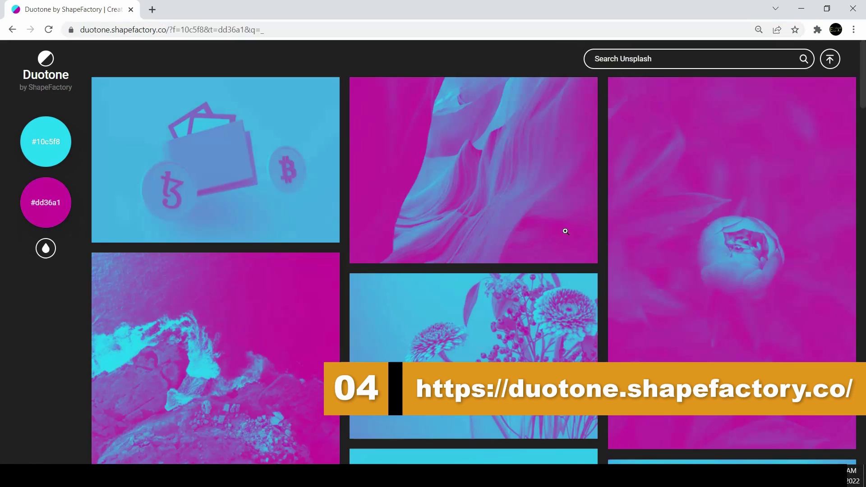
left_click(70, 208)
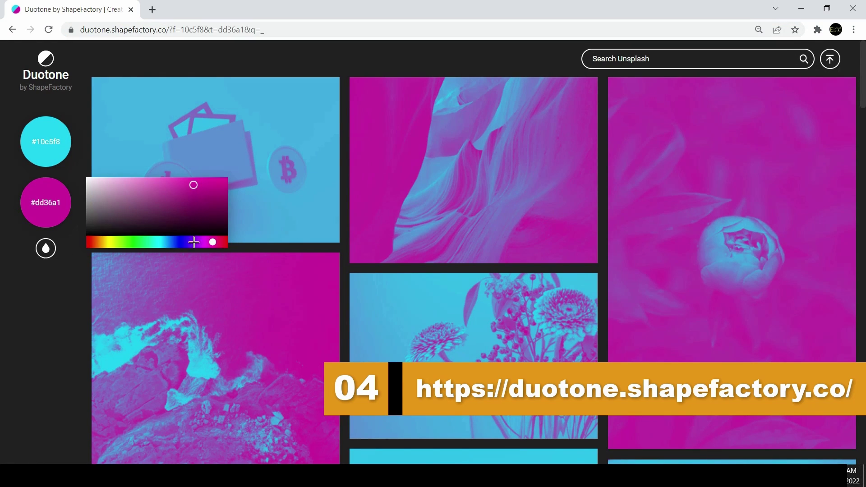
left_click_drag(197, 244, 89, 242)
left_click(802, 192)
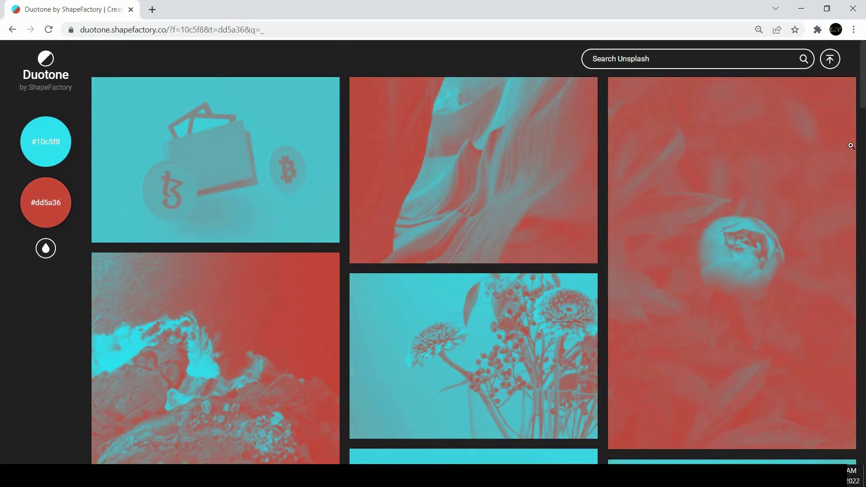
Step: Shift the first duotone colour's hue to mint green #10f8b7 and open the Big Ben photo
scroll(671, 263, "down", 8)
scroll(670, 262, "down", 5)
left_click(61, 153)
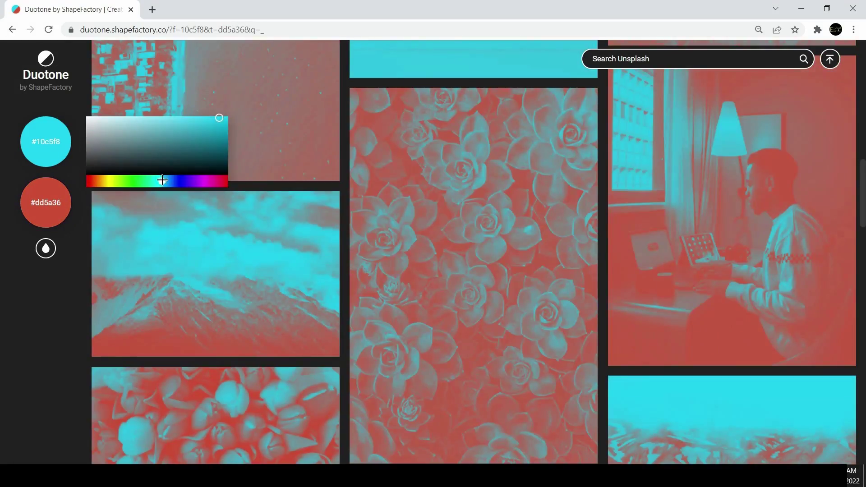
left_click_drag(162, 180, 184, 180)
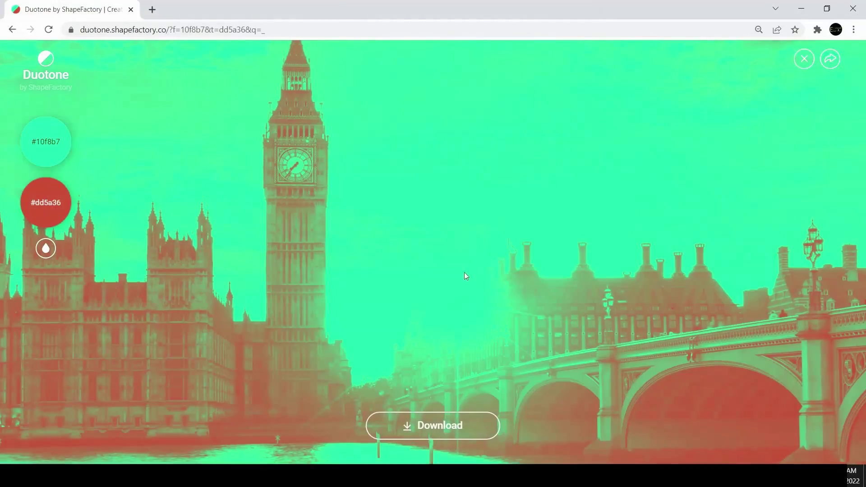
left_click(59, 203)
Step: Change the second duotone colour from red to a lighter purple, #913fd1
left_click_drag(89, 244, 191, 237)
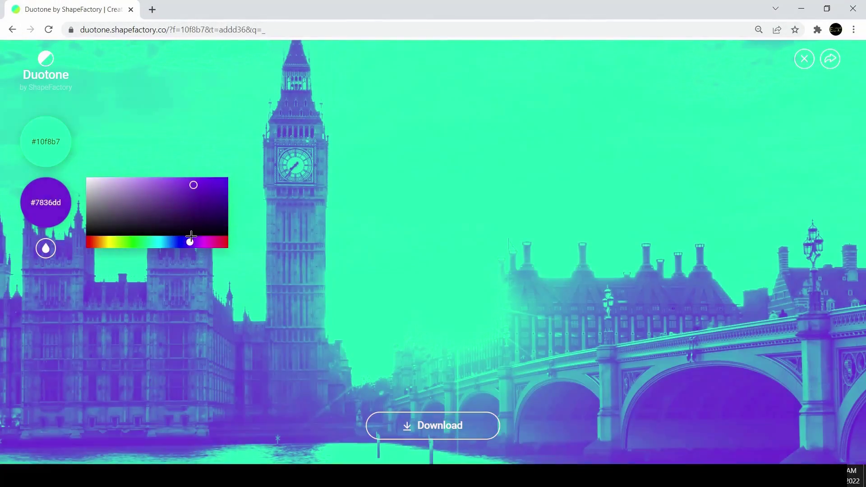
left_click(187, 188)
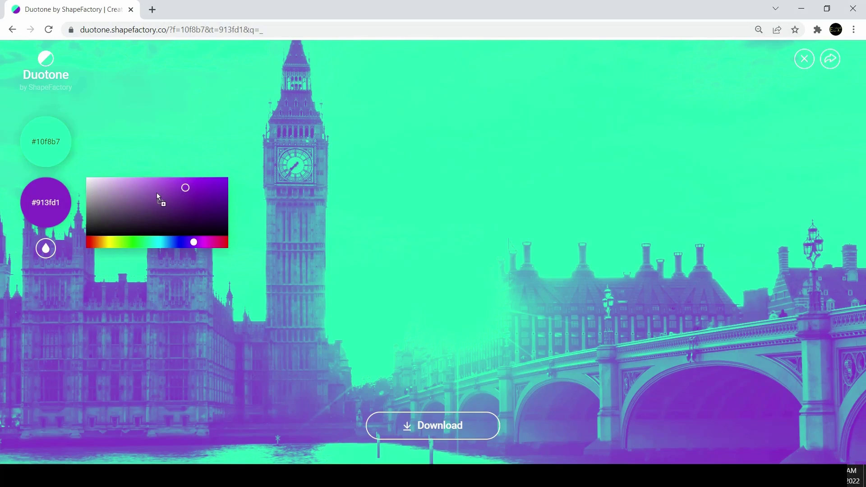
left_click_drag(158, 197, 116, 185)
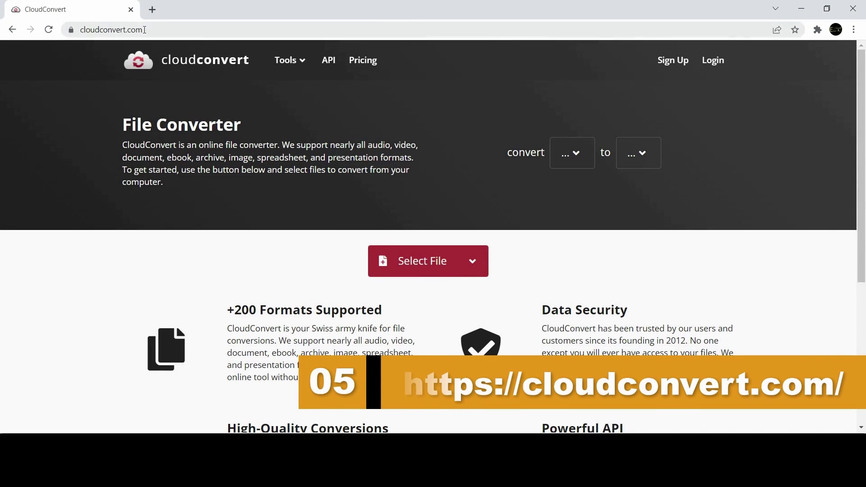
Step: Browse CloudConvert's source format list, then show the Select File source options
left_click(145, 29)
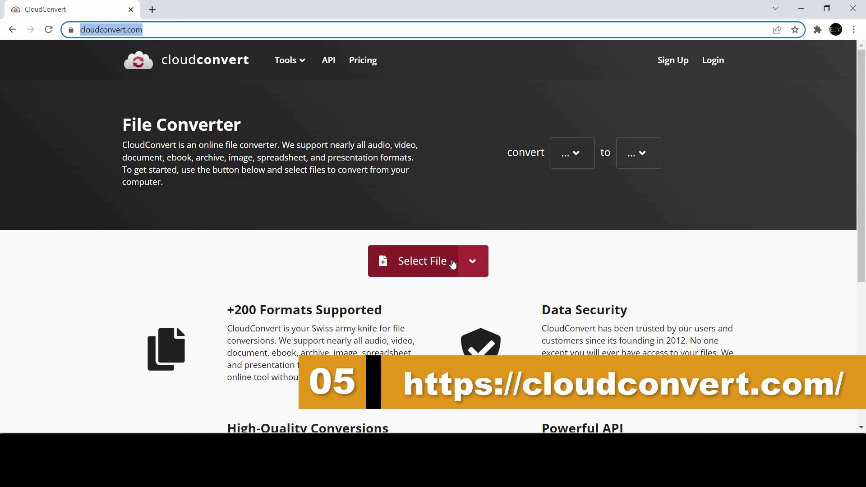
left_click(576, 155)
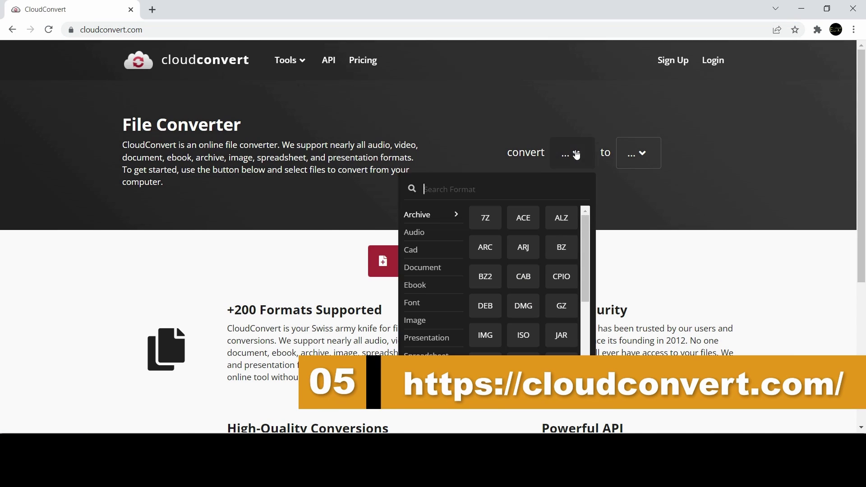
mouse_move(431, 231)
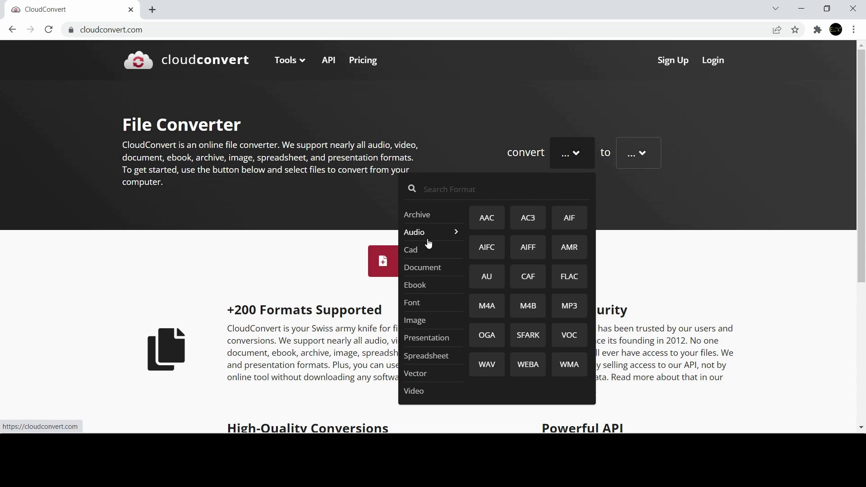
left_click(562, 225)
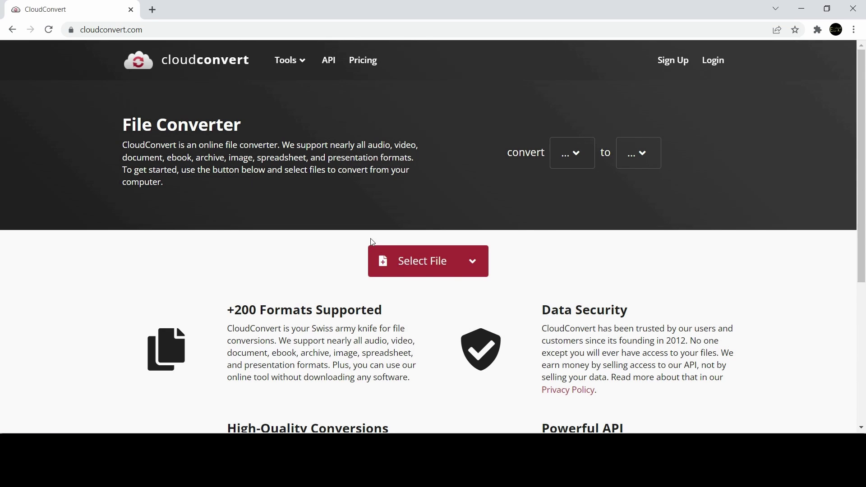
left_click(469, 269)
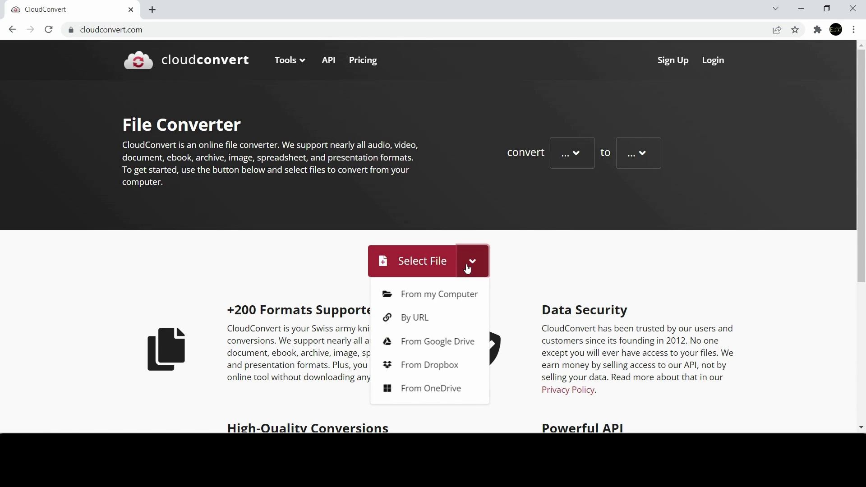
Step: Load the JPG photo from the computer, convert it to PDF and scroll to the result
left_click(451, 302)
left_click(517, 303)
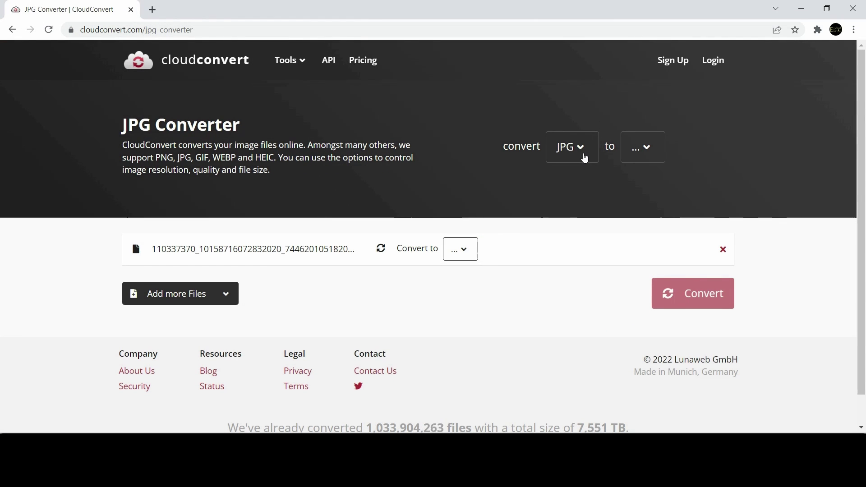
left_click(645, 151)
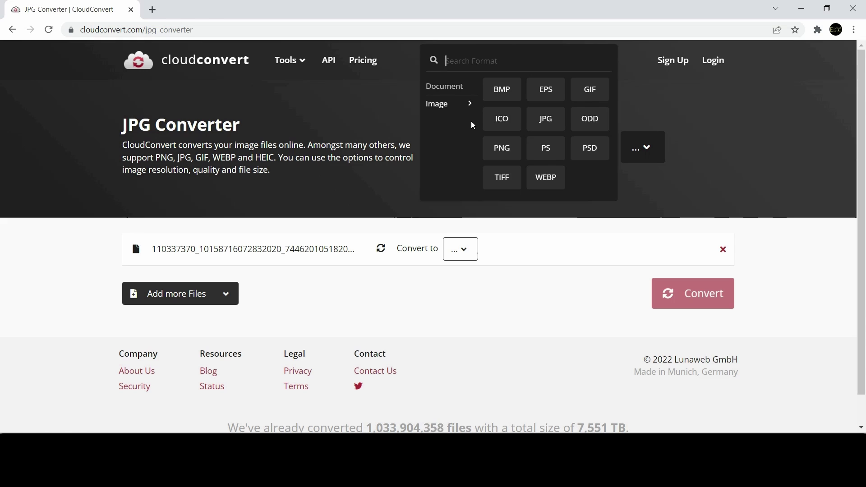
mouse_move(445, 86)
left_click(502, 89)
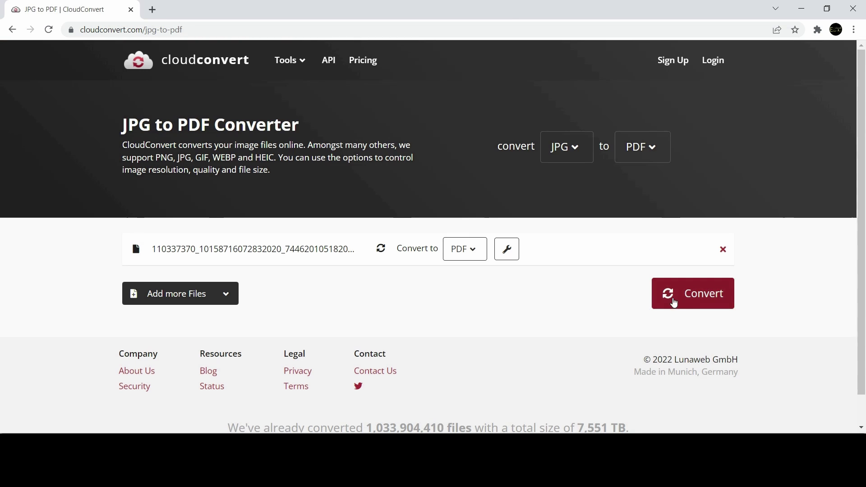
left_click(674, 302)
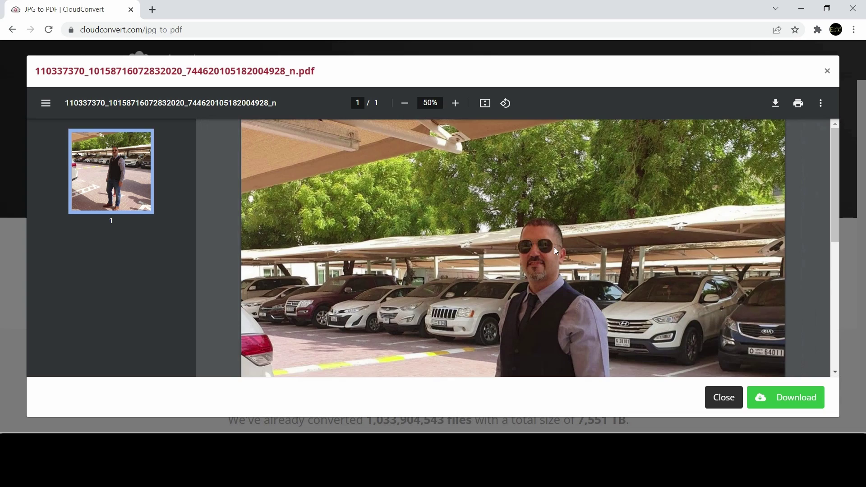
scroll(553, 248, "down", 5)
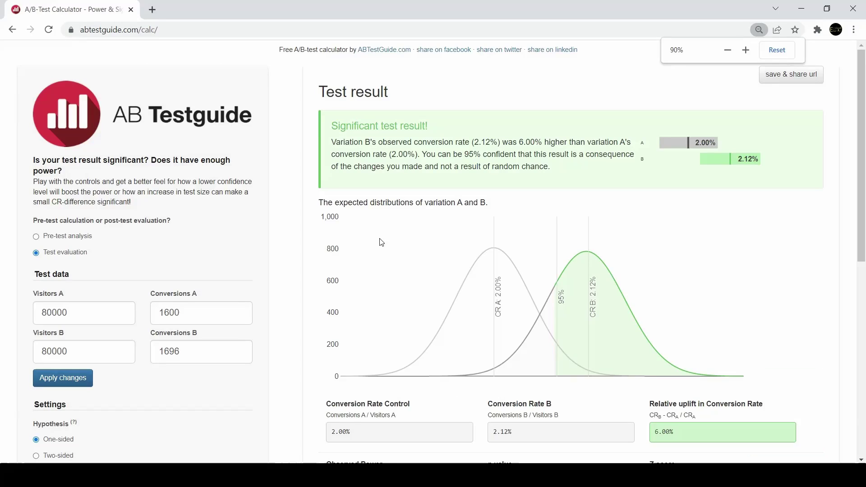
Step: Replace 80000 with 12000 for Visitors A and B and review the recalculated results
left_click(87, 315)
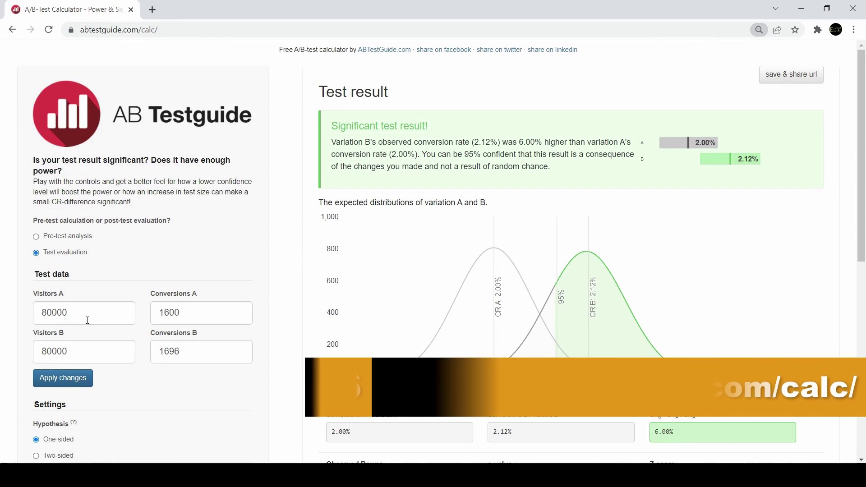
double_click(59, 312)
left_click_drag(73, 352, 24, 351)
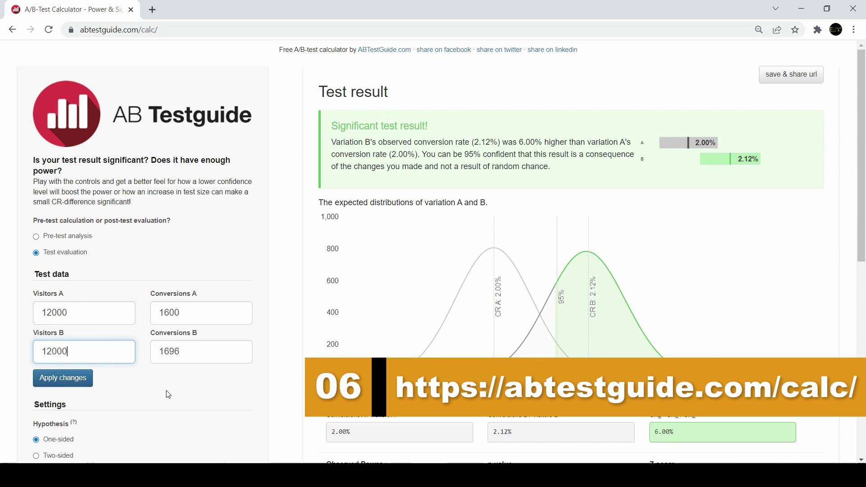
key("Return")
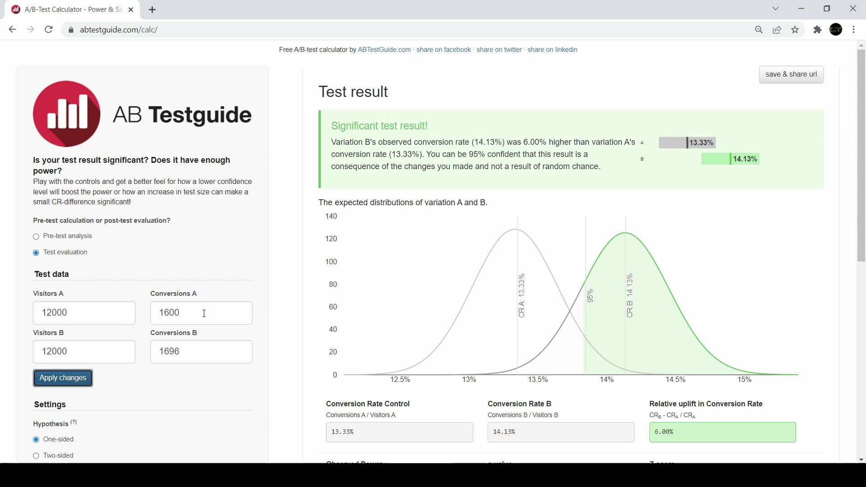
left_click_drag(526, 319, 617, 328)
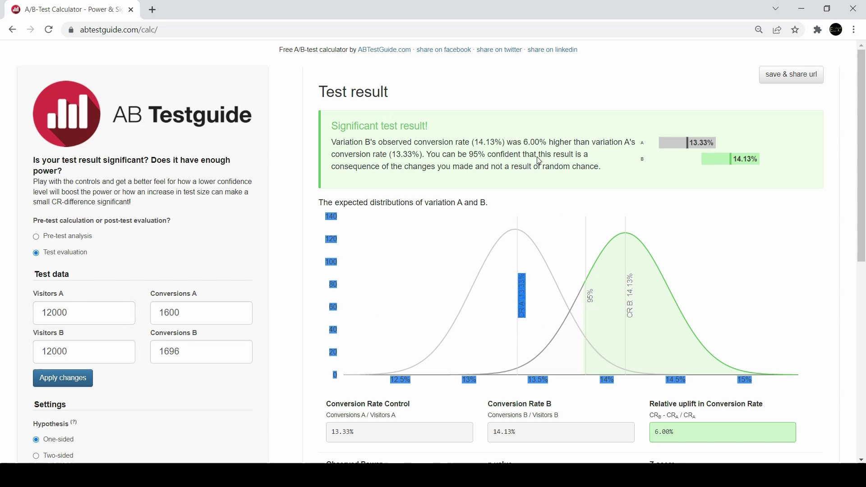
left_click(551, 249)
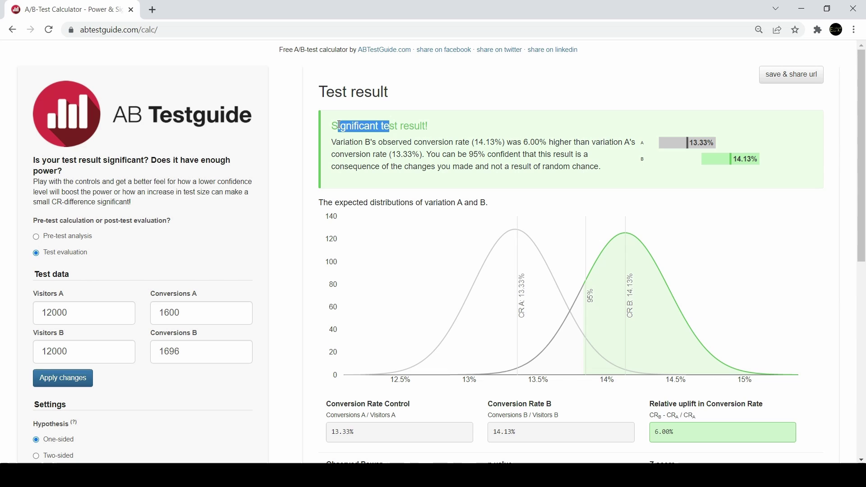
left_click_drag(862, 160, 864, 291)
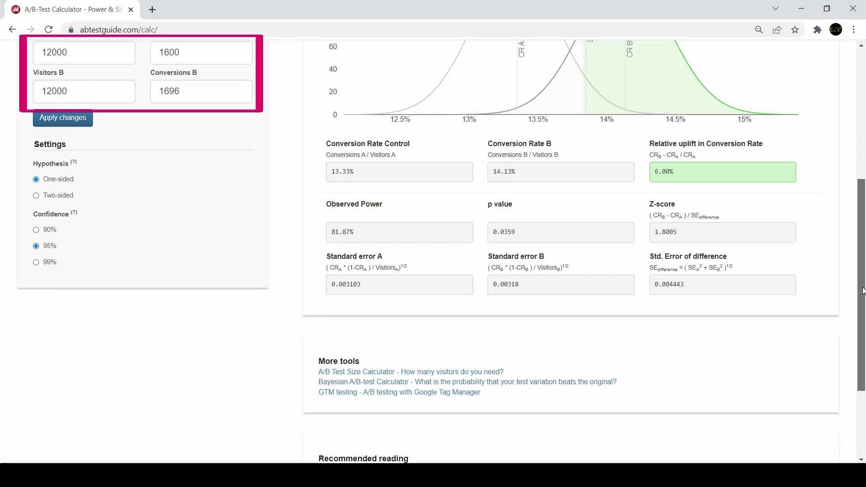
Step: Switch AB Testguide's calculator to Pre-test analysis and review its visitor, conversion and uplift fields
mouse_move(863, 291)
left_mouse_down()
mouse_move(856, 345)
mouse_move(854, 149)
left_mouse_up()
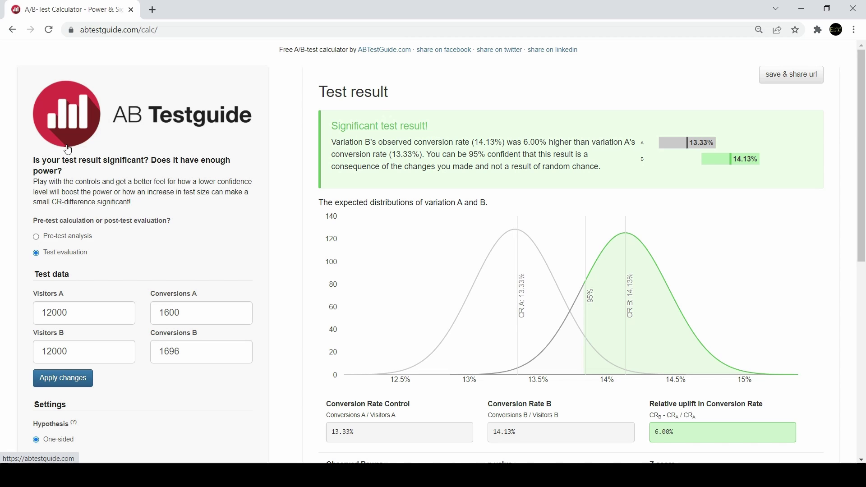
left_click(69, 240)
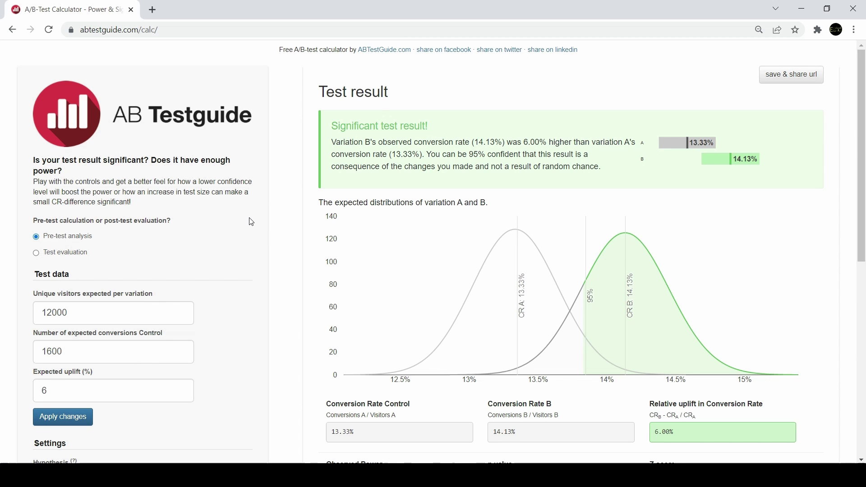
scroll(175, 262, "down", 8)
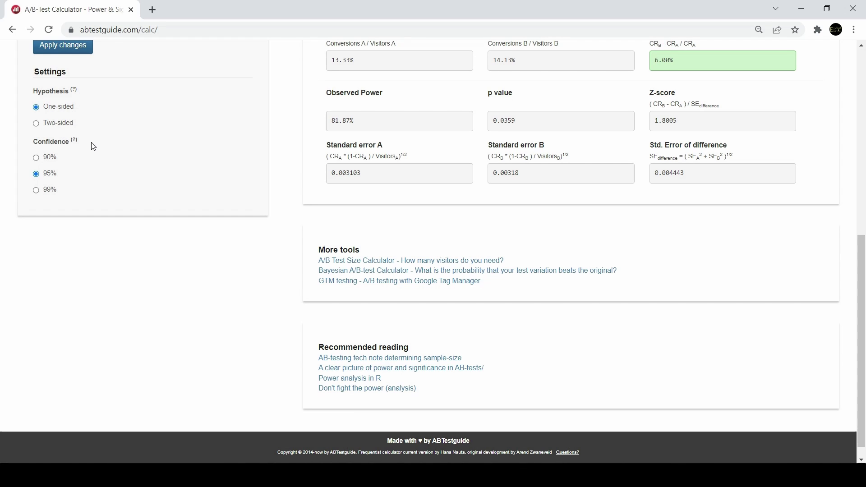
scroll(93, 147, "up", 8)
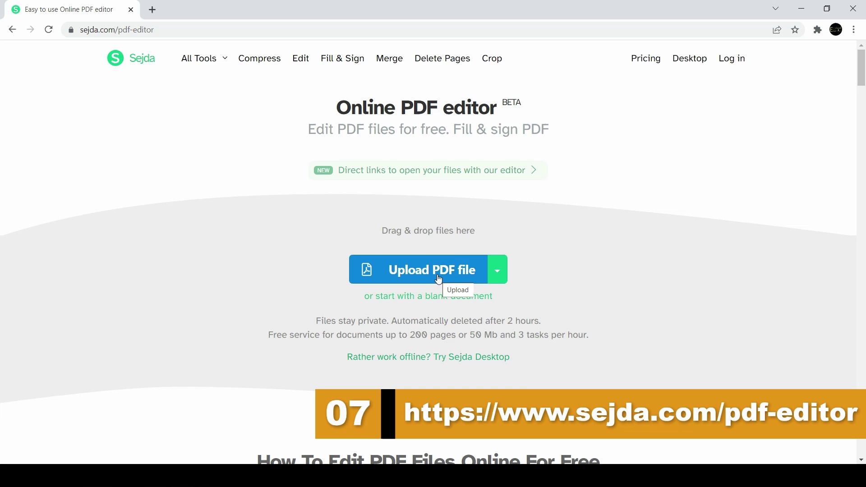
Step: Load the interview form PDF from the computer and add the candidate's name in the Candidate Name field
left_click(468, 278)
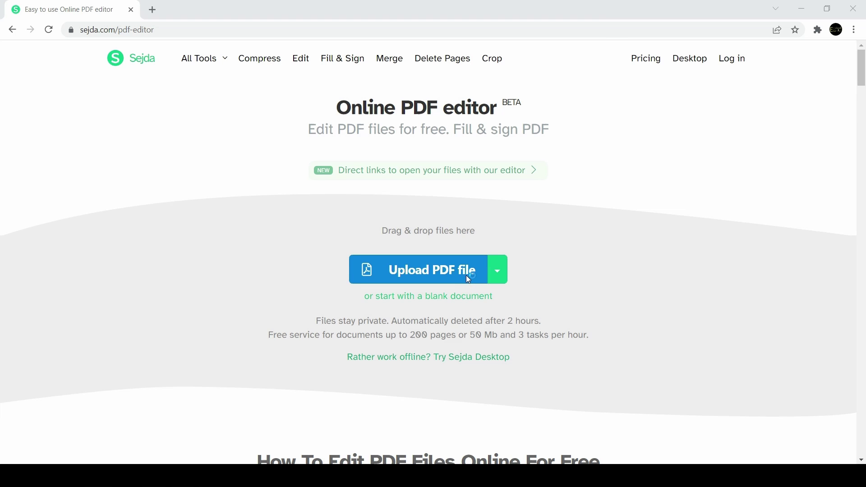
double_click(133, 121)
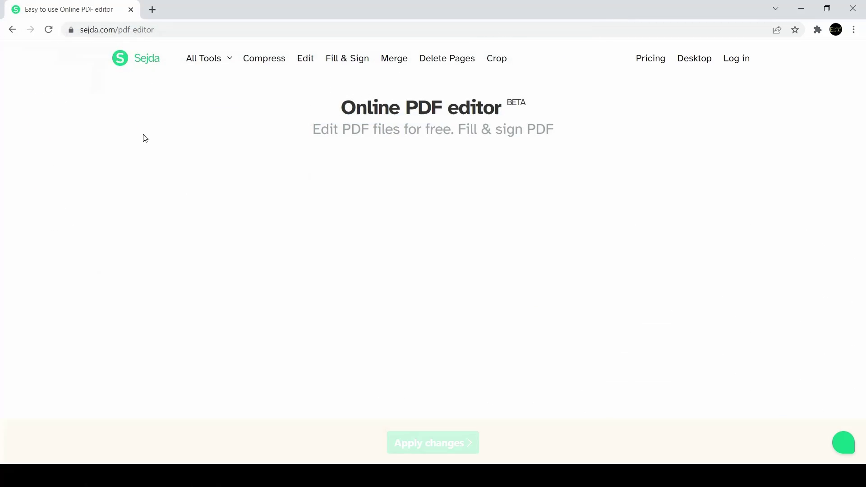
left_click(245, 238)
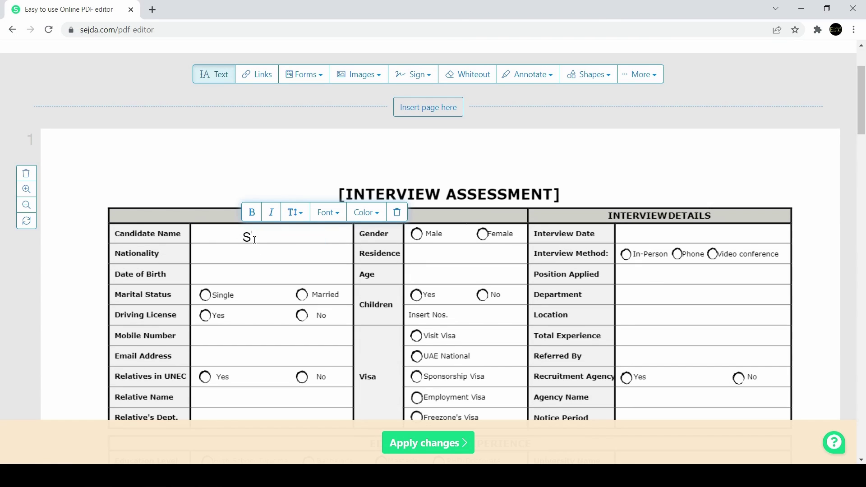
left_click_drag(255, 239, 214, 235)
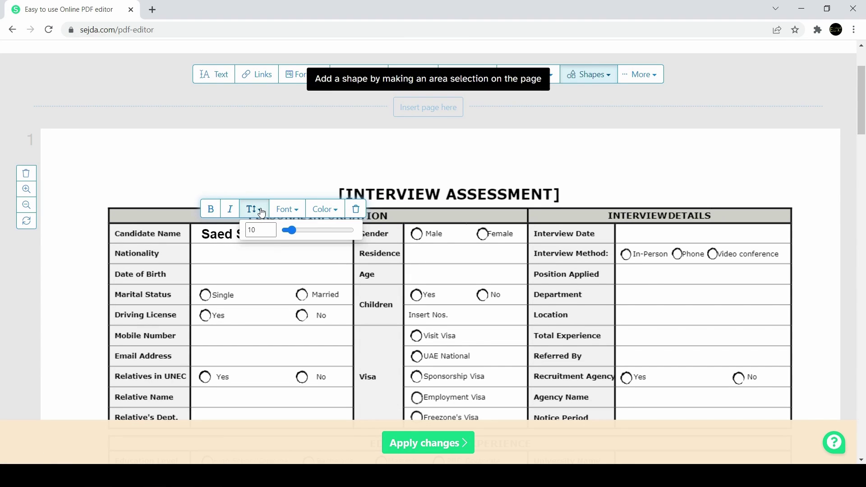
Step: Set the candidate name text to DejaVu Sans font in red
left_click(293, 209)
left_click(322, 299)
left_click(325, 209)
left_click(318, 256)
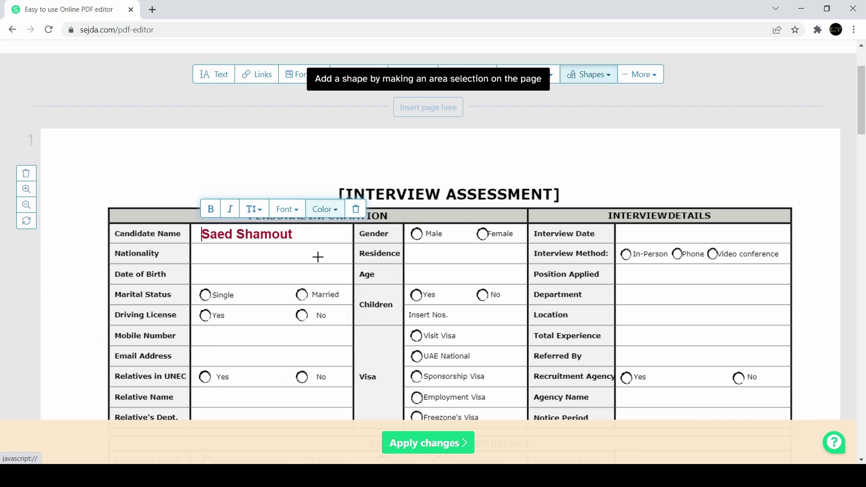
left_click(314, 85)
Step: Use Forms checkmarks to tick Male for Gender and Yes for Children
left_click(316, 85)
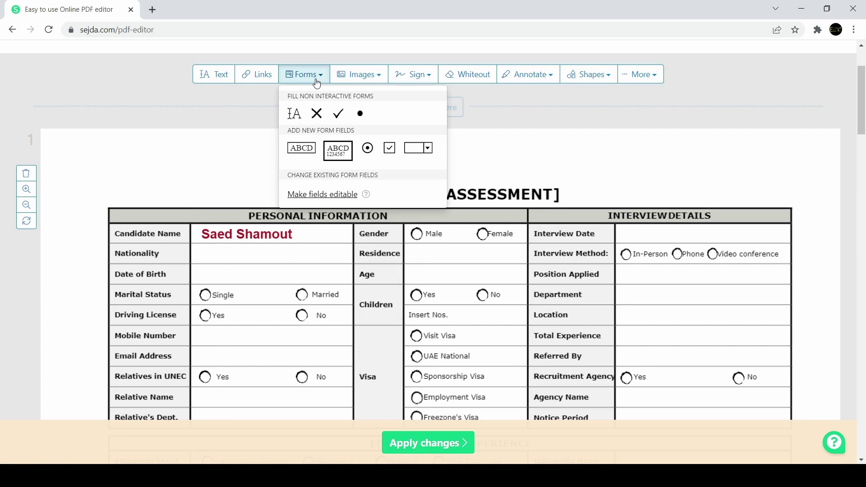
left_click(336, 119)
left_click(417, 234)
left_click(418, 296)
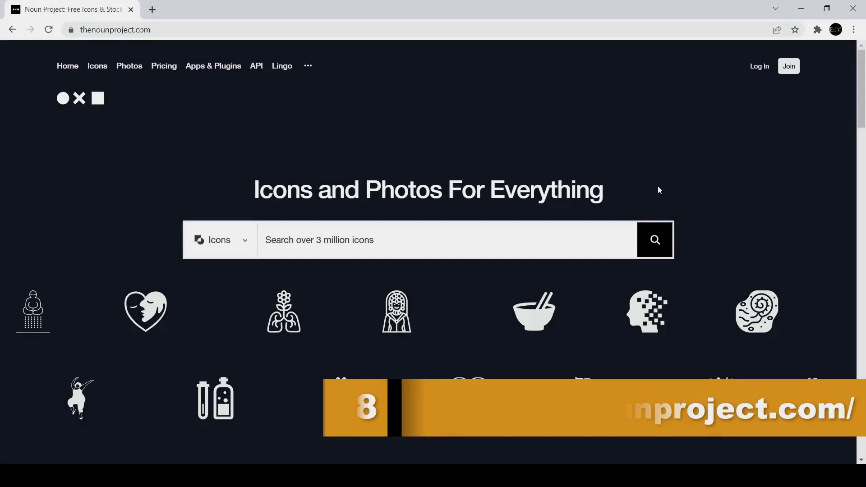
Step: Search Noun Project icons for 'flower'
scroll(474, 286, "down", 15)
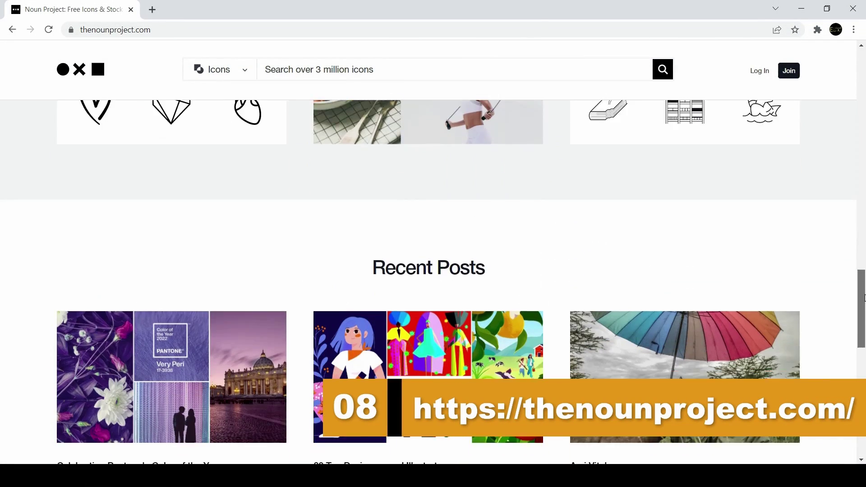
scroll(864, 297, "down", 5)
scroll(845, 255, "up", 20)
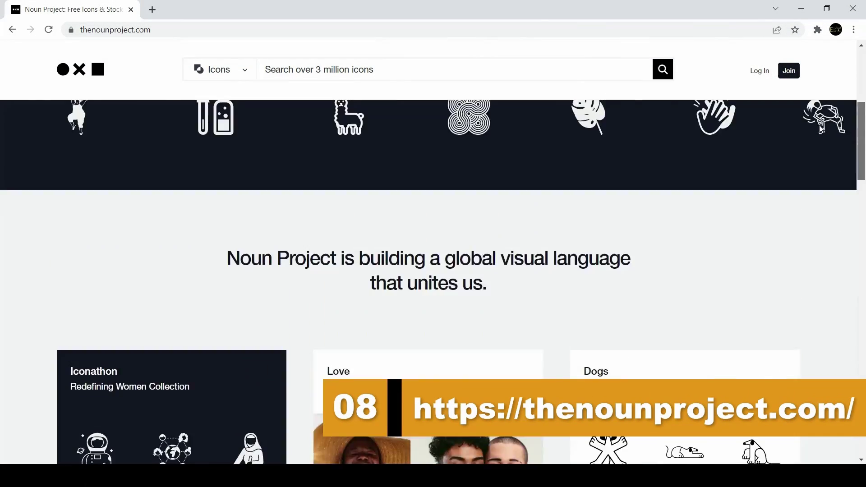
scroll(821, 129, "up", 5)
left_click(358, 209)
type("fl")
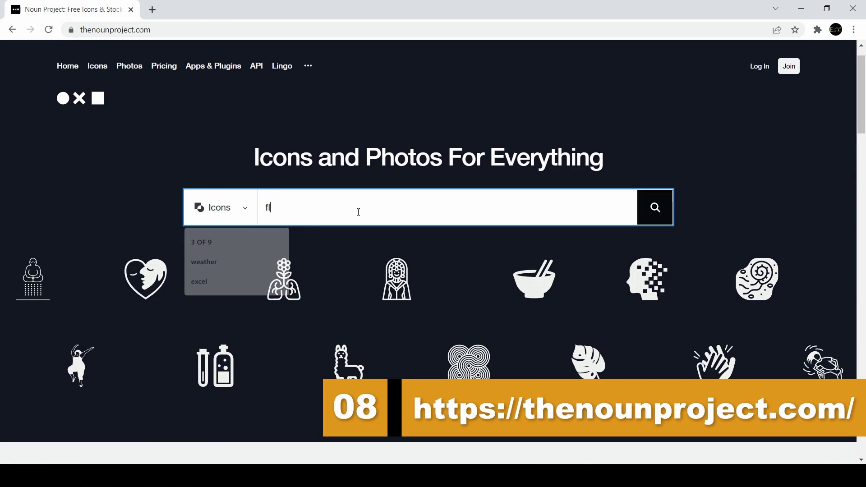
type("ower")
key("Return")
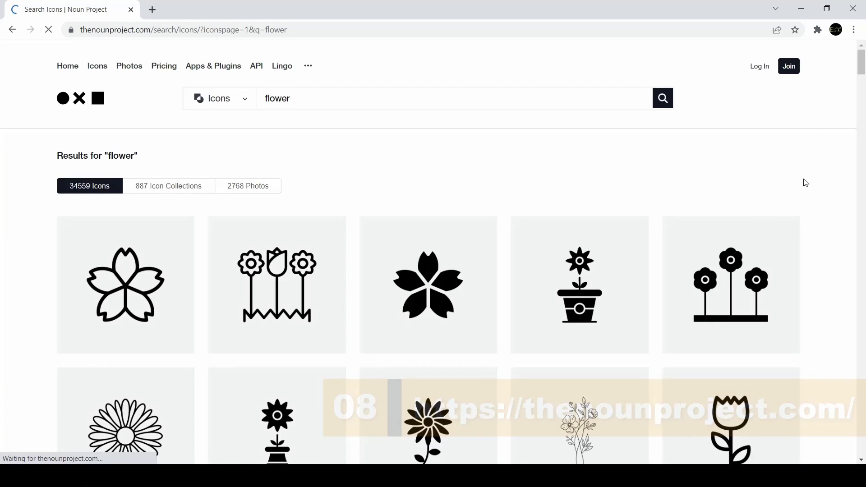
Step: Give the boy icon an orange background, then reset it to transparent
left_click_drag(862, 68, 862, 50)
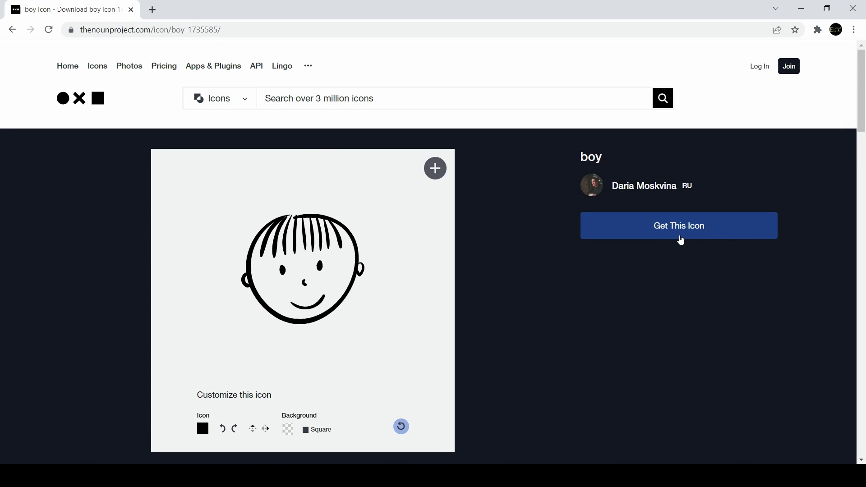
left_click(246, 403)
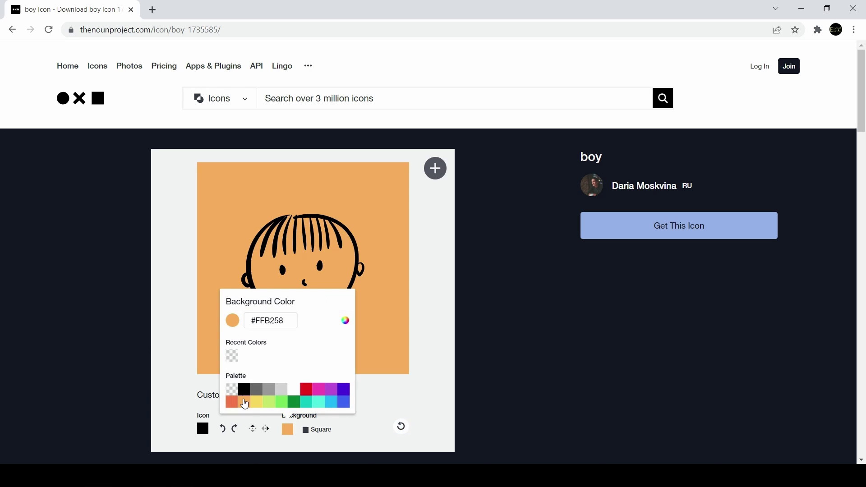
left_click(402, 427)
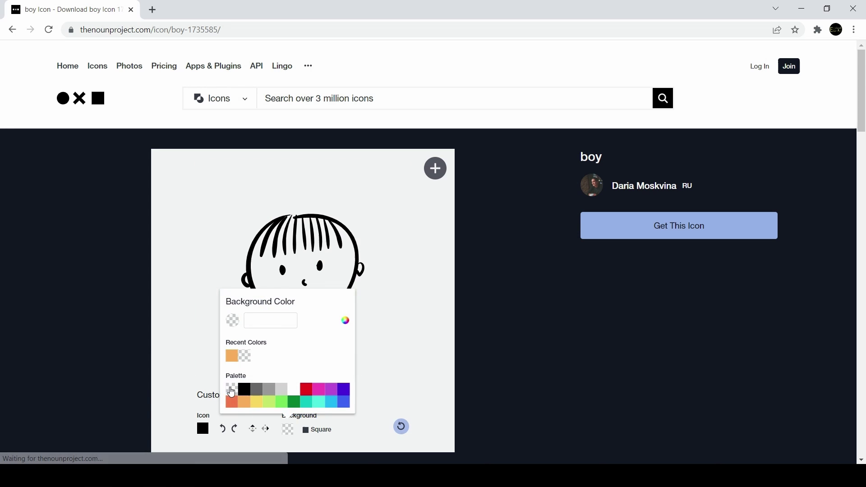
Step: Rotate the boy icon clockwise three times, then back upright counterclockwise
left_click(235, 429)
left_click(235, 429)
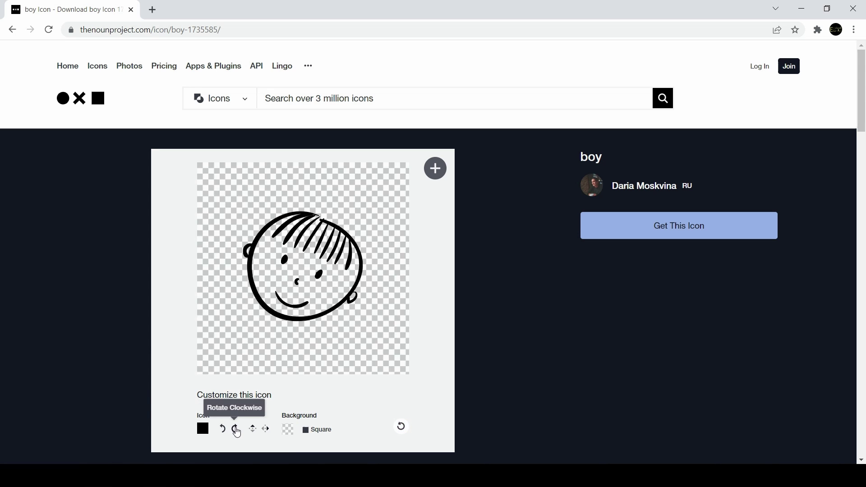
left_click(235, 429)
left_click(222, 429)
left_click(223, 429)
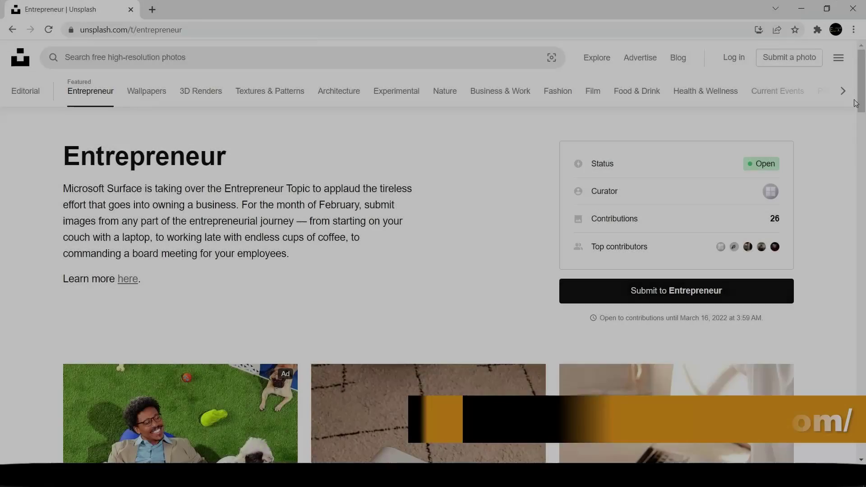
Step: Browse the Wallpapers, Textures & Patterns and Architecture topic photos on Unsplash
scroll(433, 271, "down", 10)
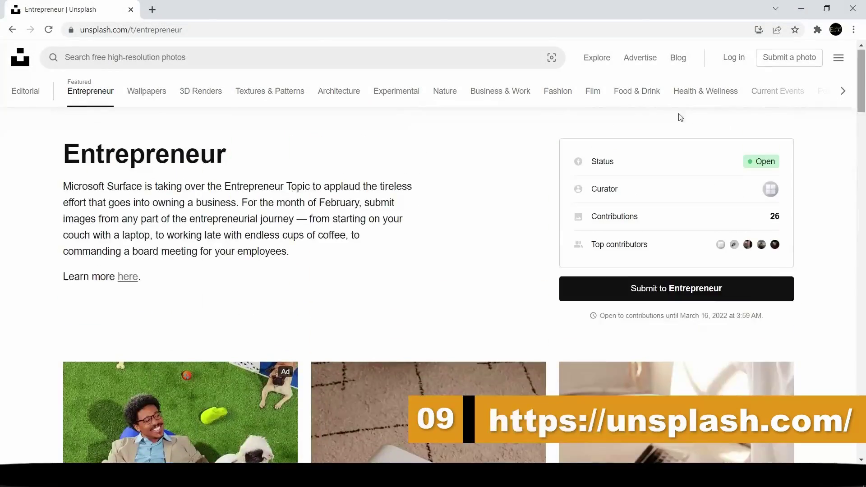
left_click(147, 91)
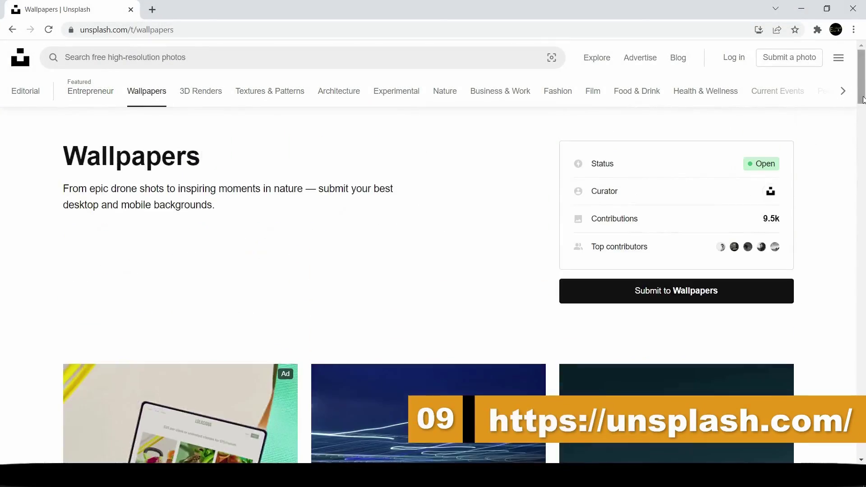
scroll(854, 169, "down", 10)
scroll(854, 170, "down", 10)
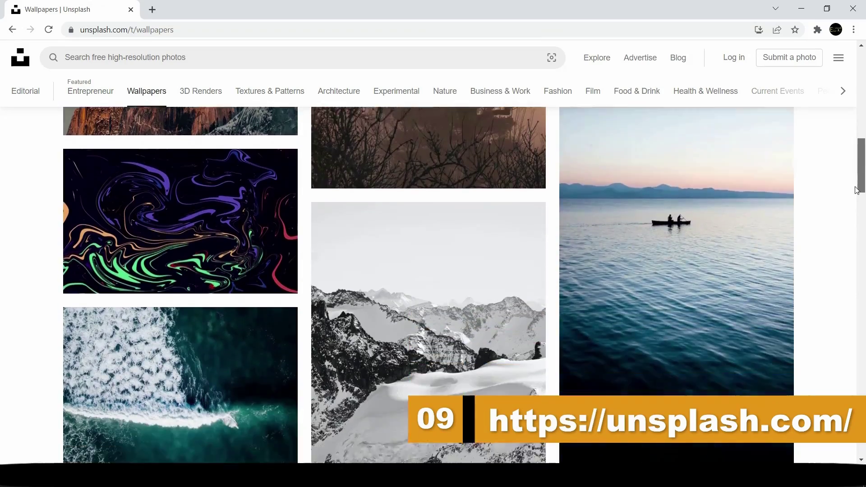
scroll(854, 232, "down", 10)
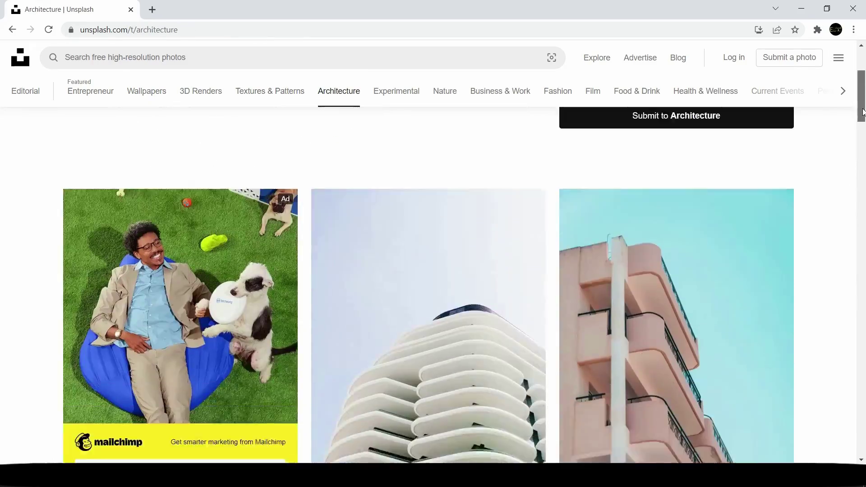
left_click_drag(862, 112, 860, 68)
Step: Search Unsplash for 'natural' and open the church-in-fog photo
left_click(202, 60)
type("natural")
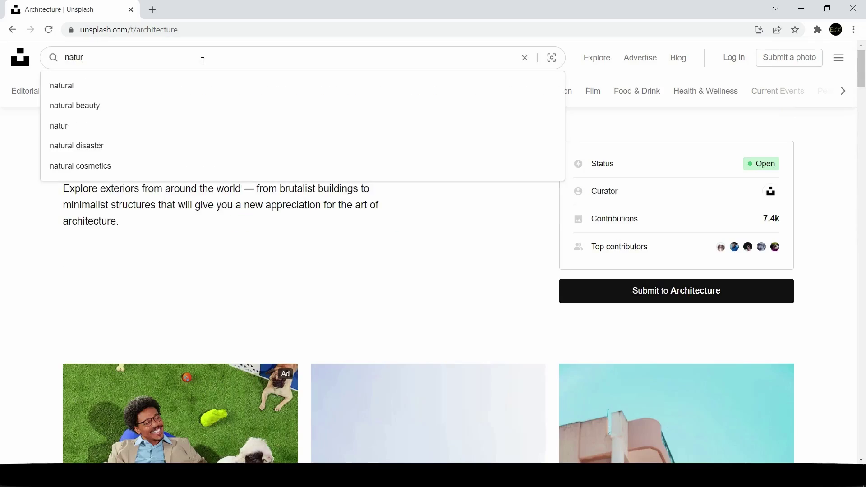
key("Return")
scroll(847, 166, "down", 14)
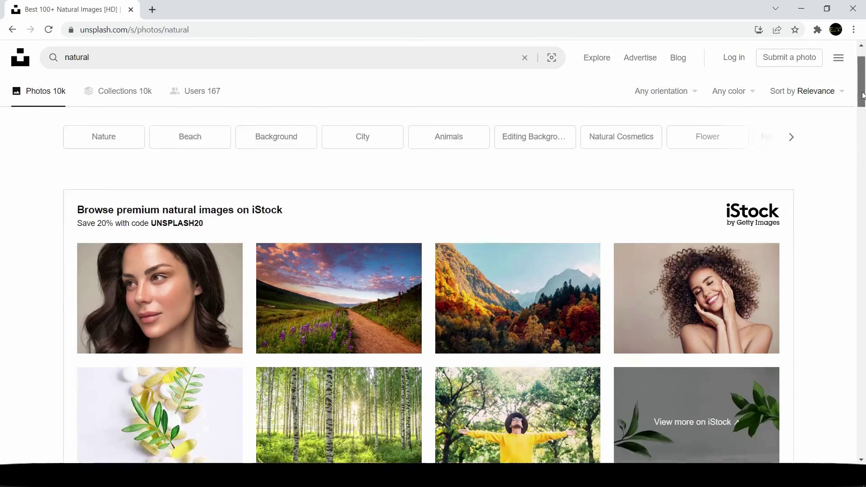
scroll(847, 166, "down", 15)
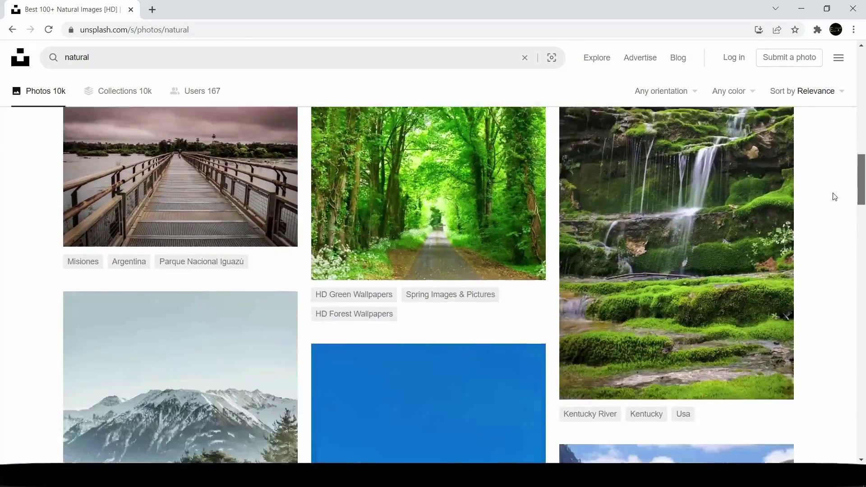
scroll(826, 261, "up", 20)
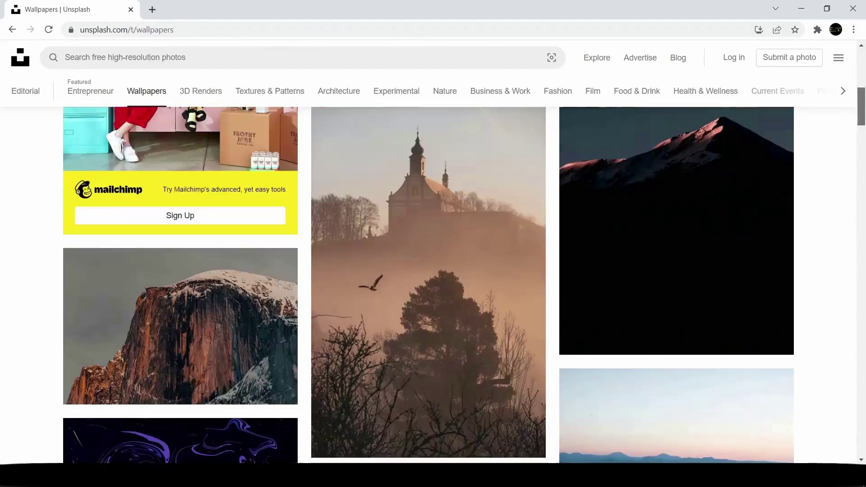
left_click(466, 240)
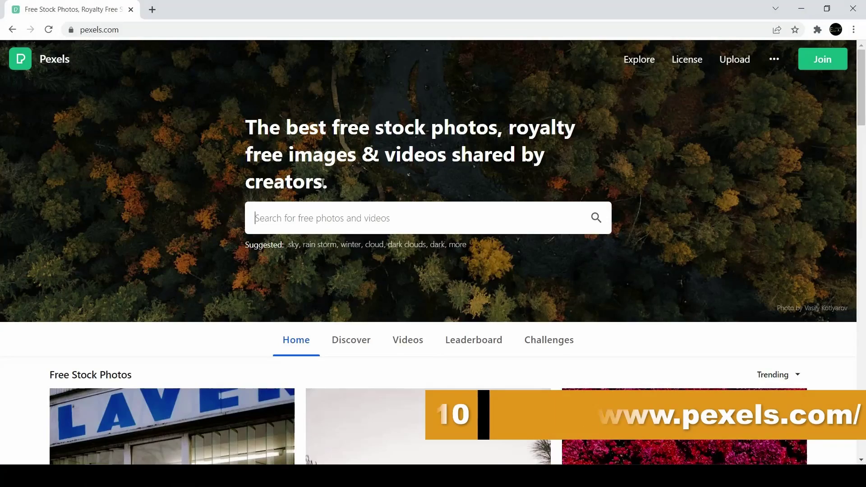
Step: Search Pexels for 'school' and scroll through the photo results
left_click(275, 218)
type("school")
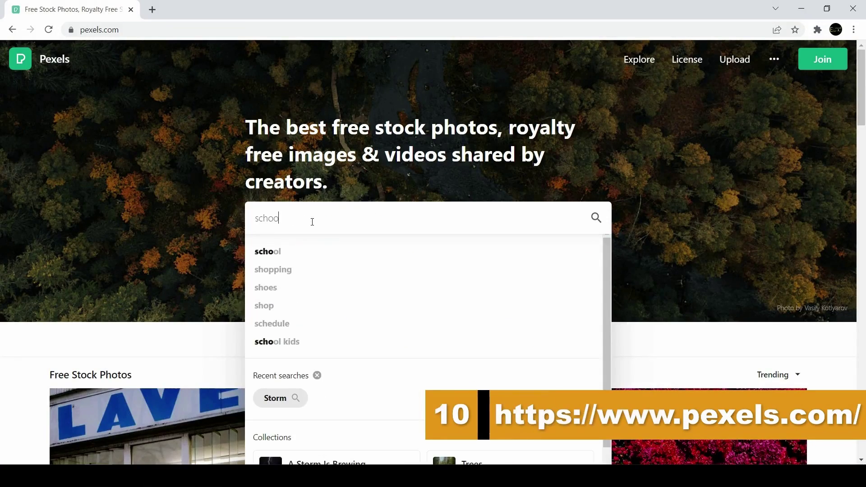
scroll(312, 221, "down", 8)
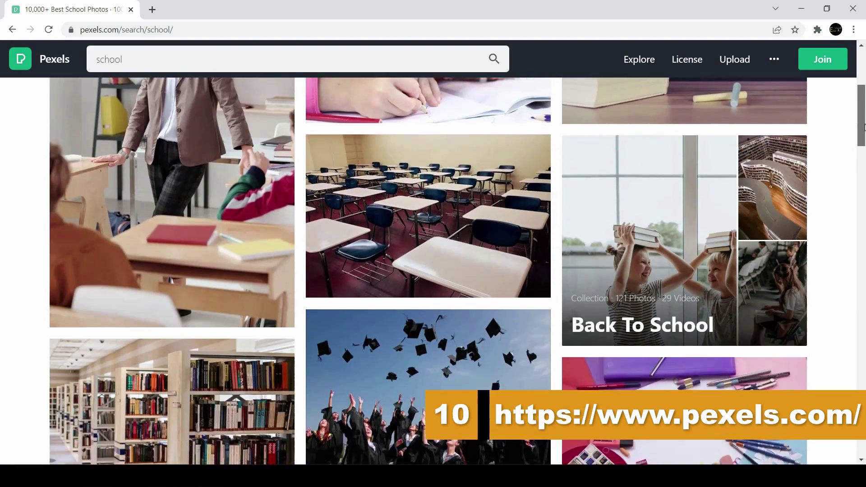
scroll(494, 145, "down", 5)
scroll(493, 145, "up", 13)
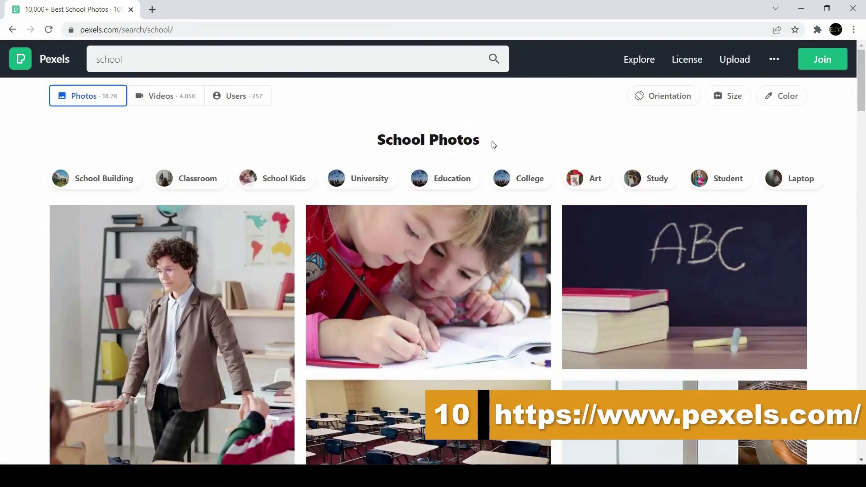
Step: Switch to school Videos, preview the kids painting video, then close it
left_click(166, 96)
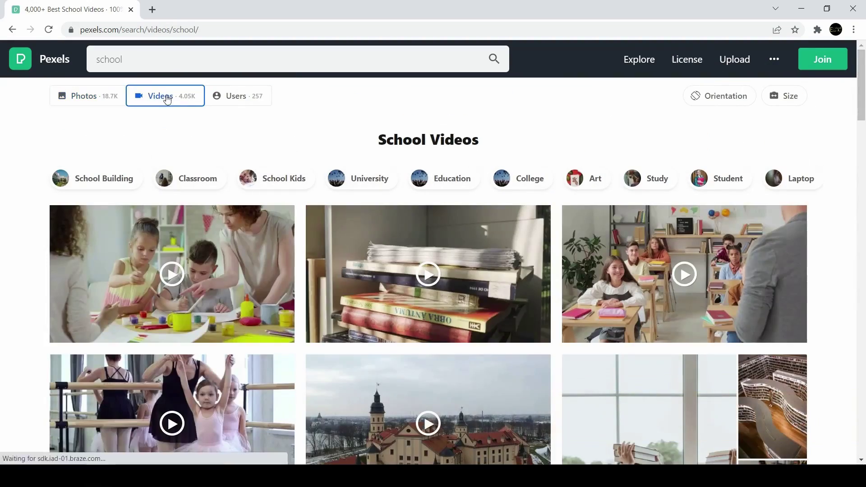
left_click(176, 266)
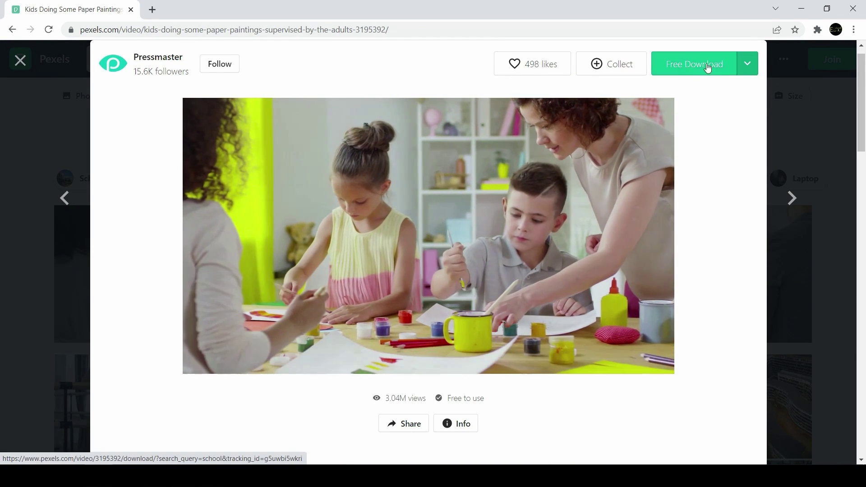
left_click(27, 67)
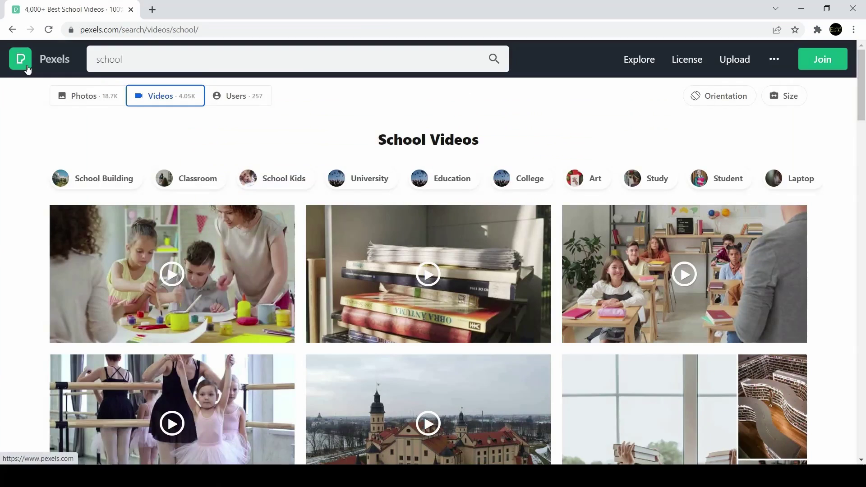